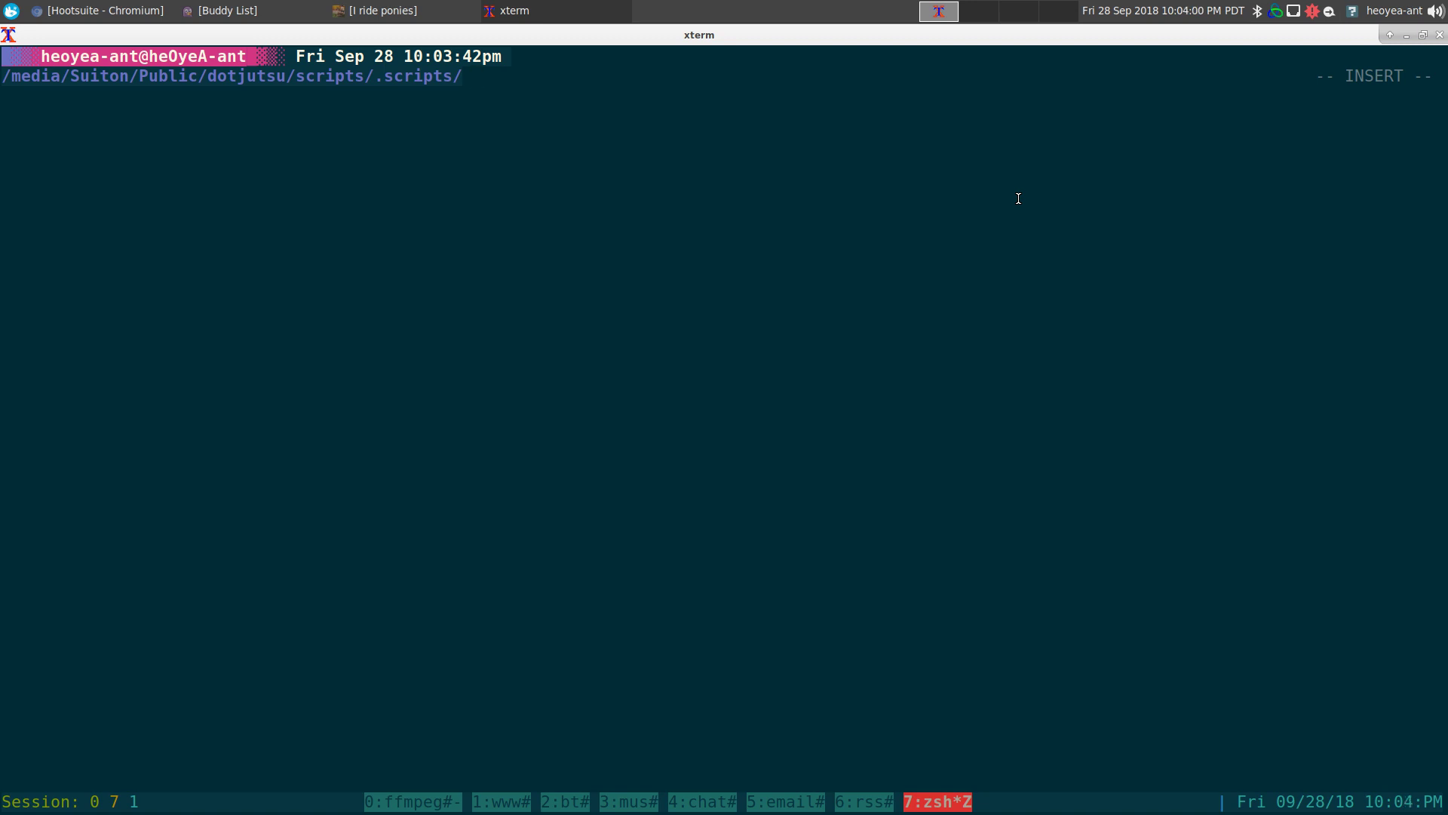
- Open mountjutsu.sh in w3m, try the lines 8–10 addresses, and reach the line-179 YouTube demo link
text(w3m mountjutsu.sh)
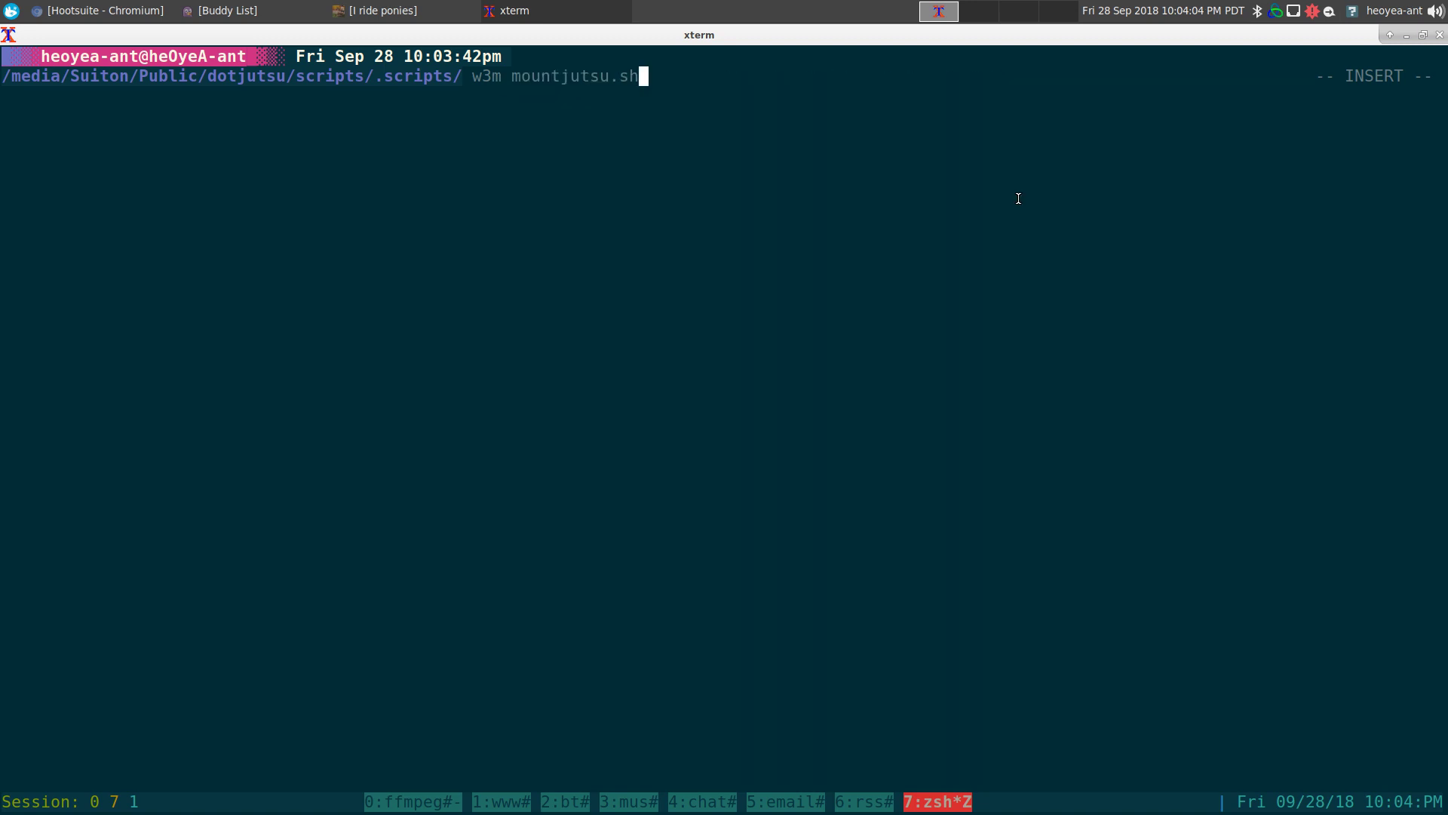
key(Return)
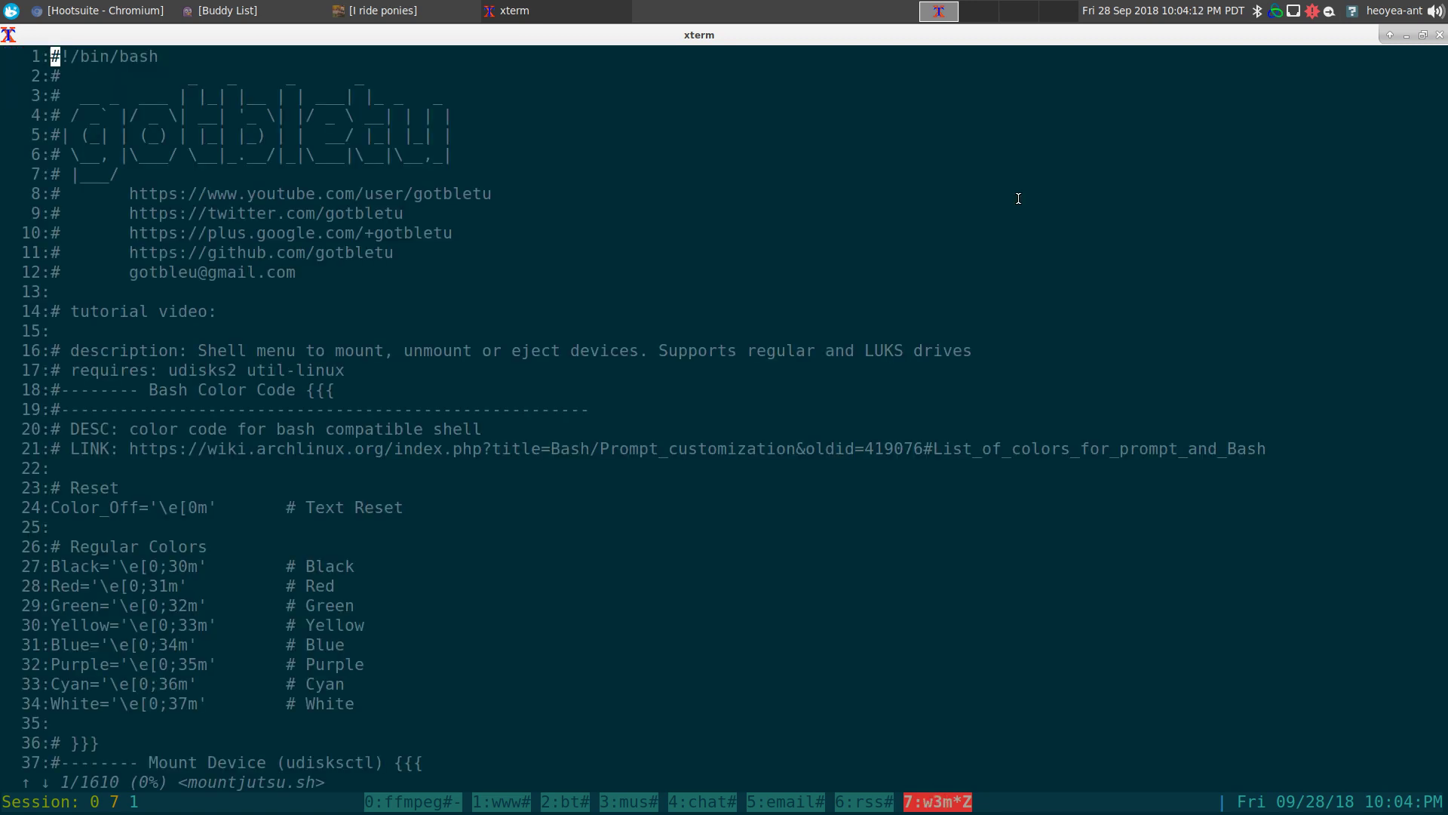
double_click(273, 195)
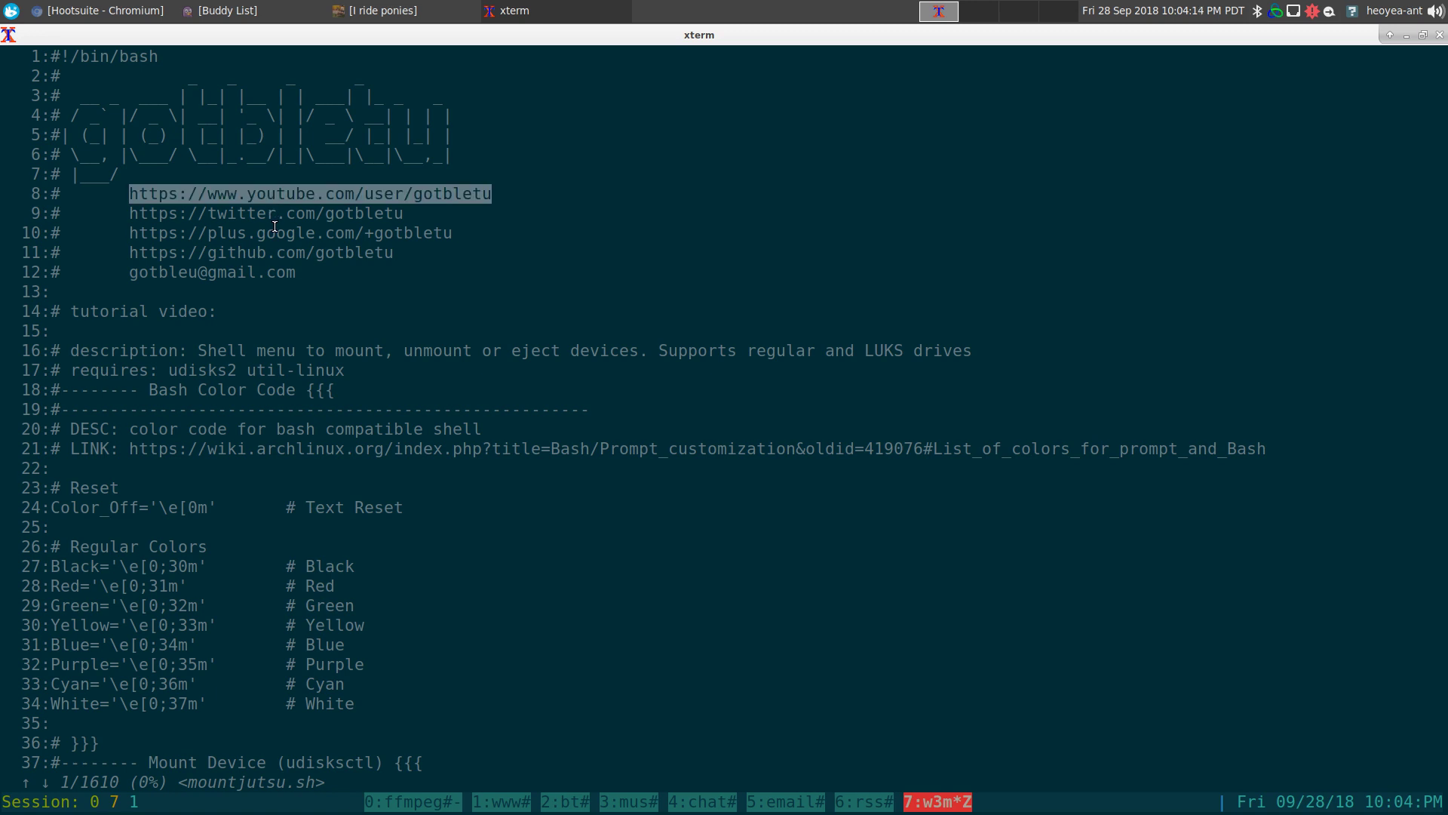
double_click(288, 217)
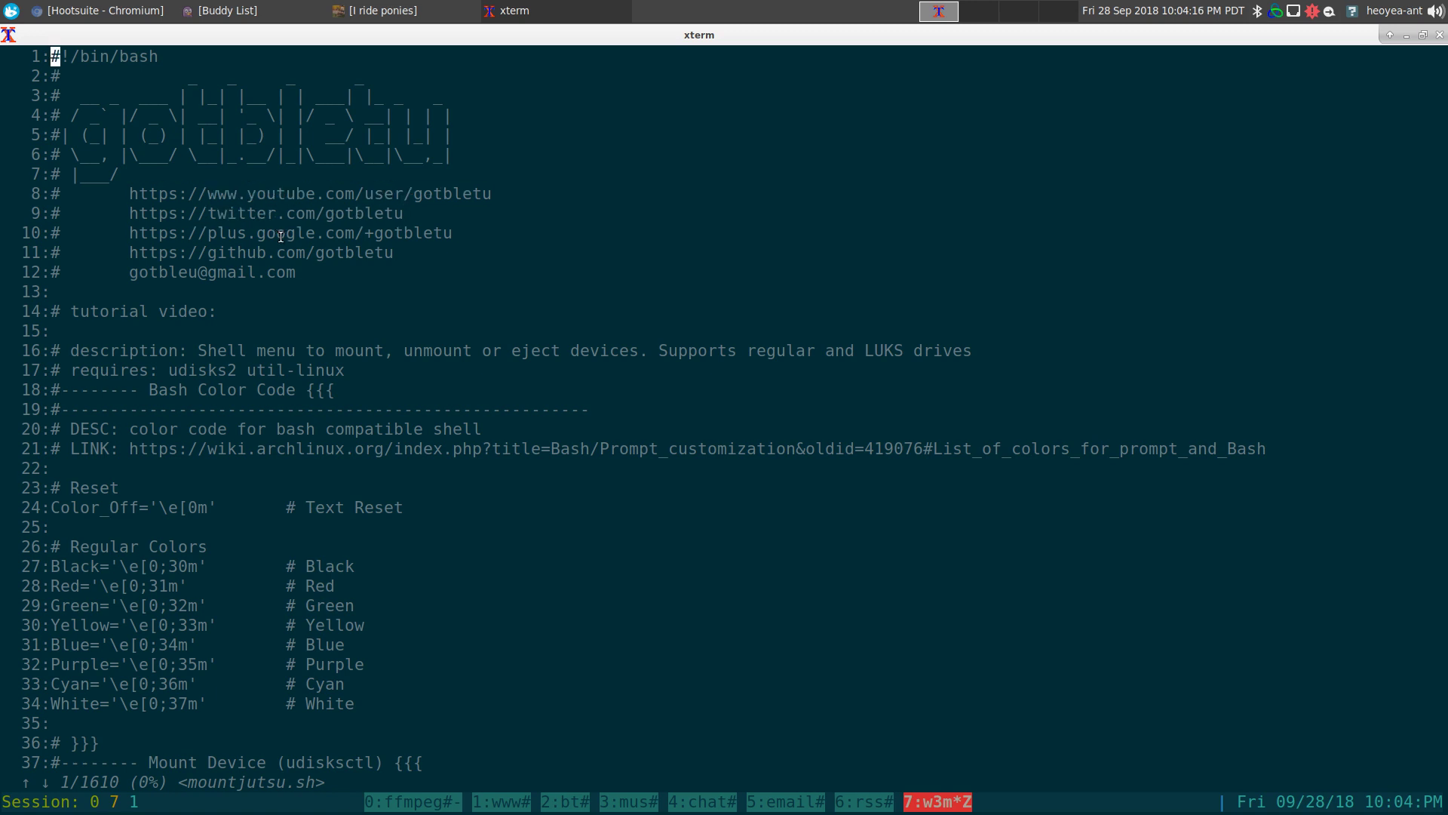
double_click(281, 235)
key(Tab)
key(Tab)
key(Tab)
key(Tab)
key(Tab)
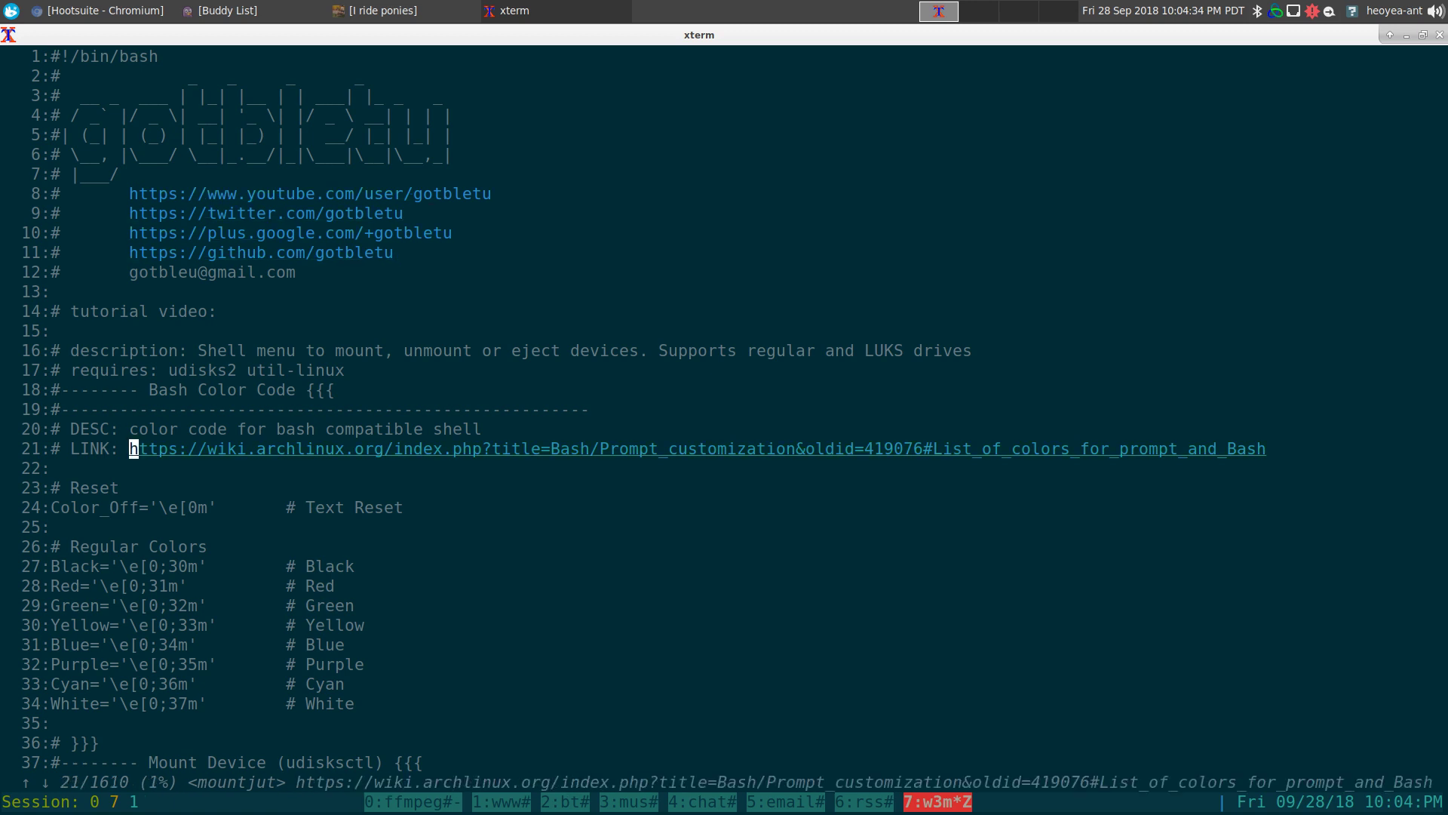
key(Tab)
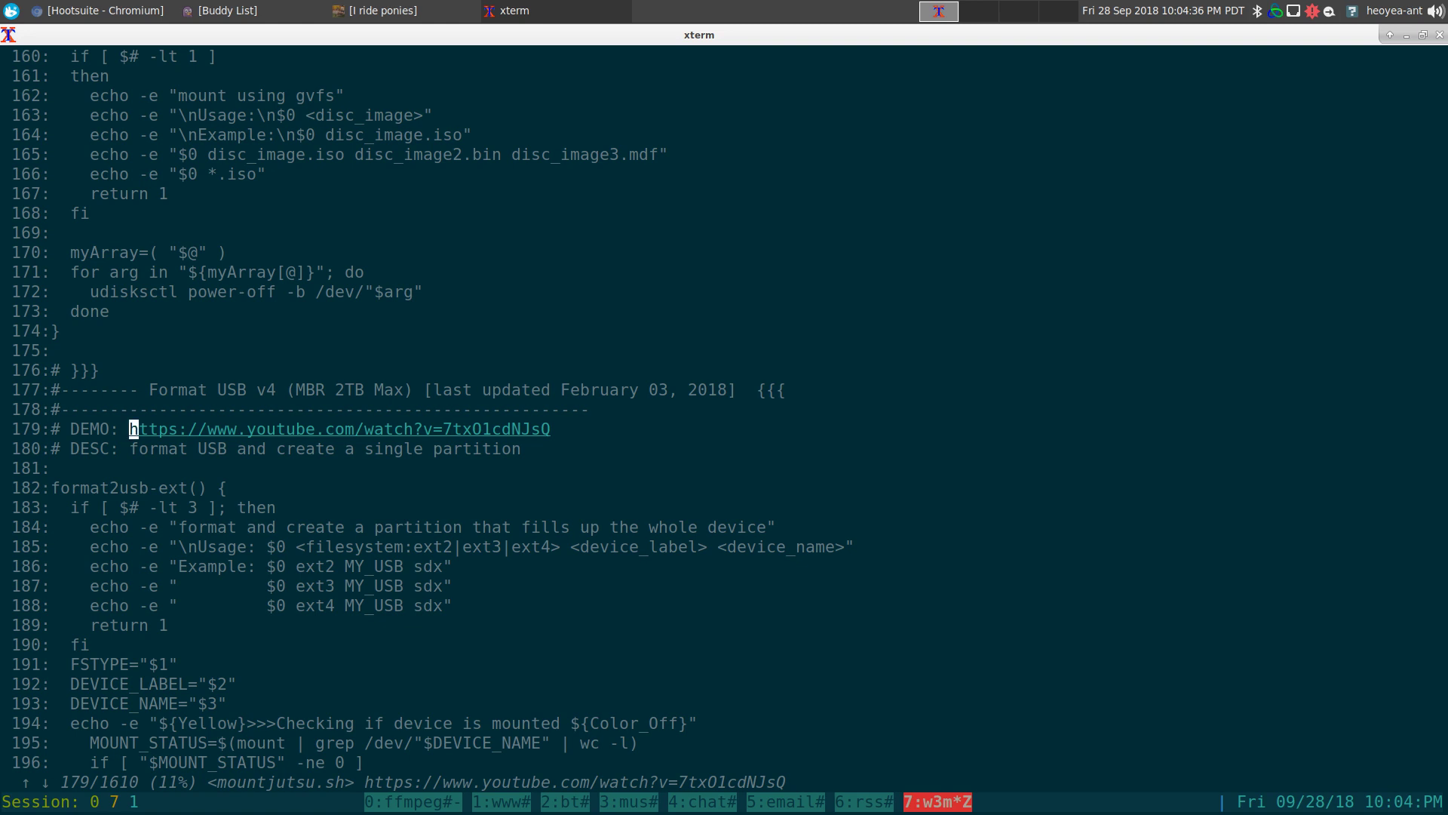
- Reopen mountjutsu.sh, mark its URLs with ':', quit, and recall the treat_as_url.cgi command
key(shift+q)
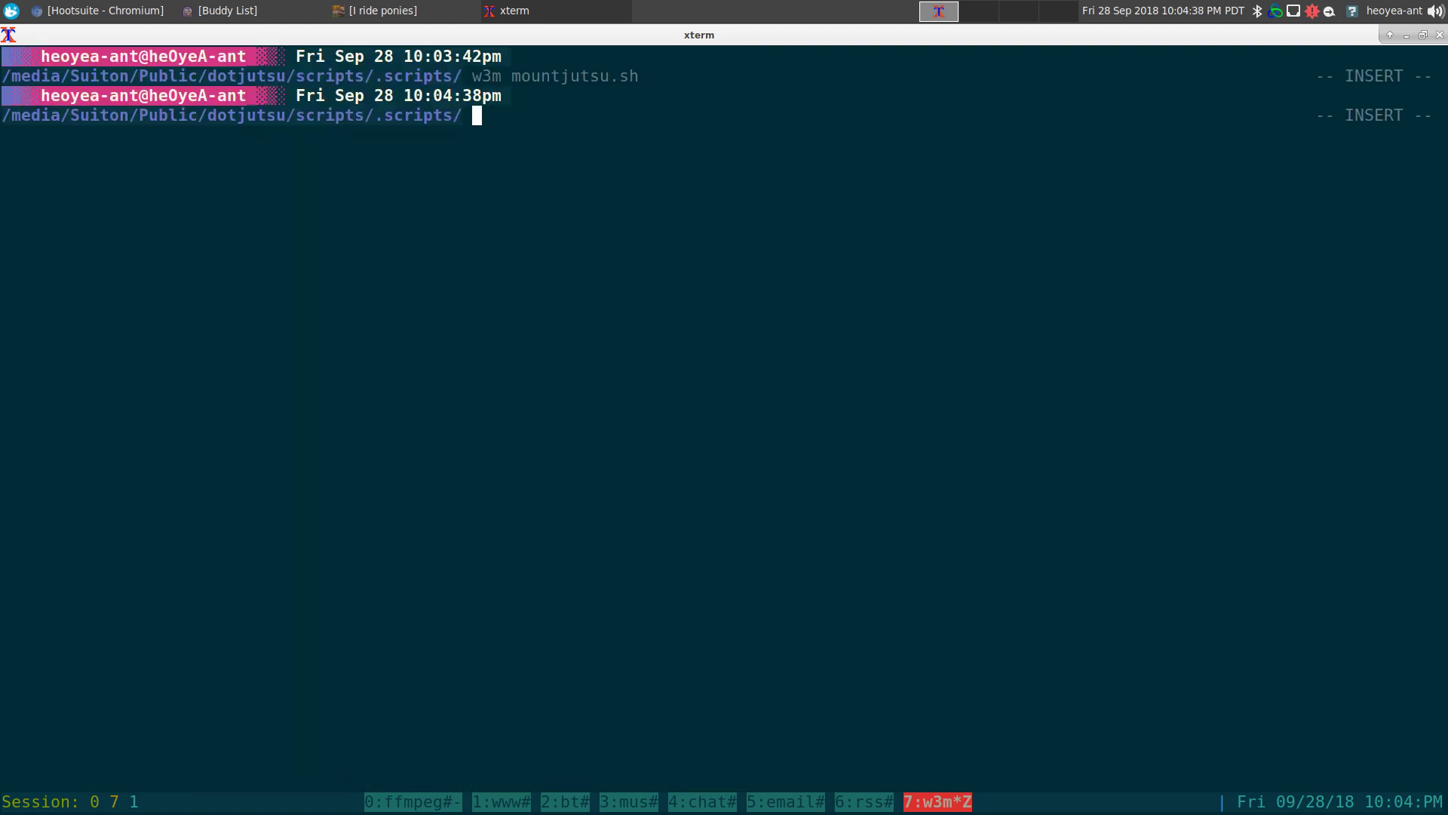
key(Up)
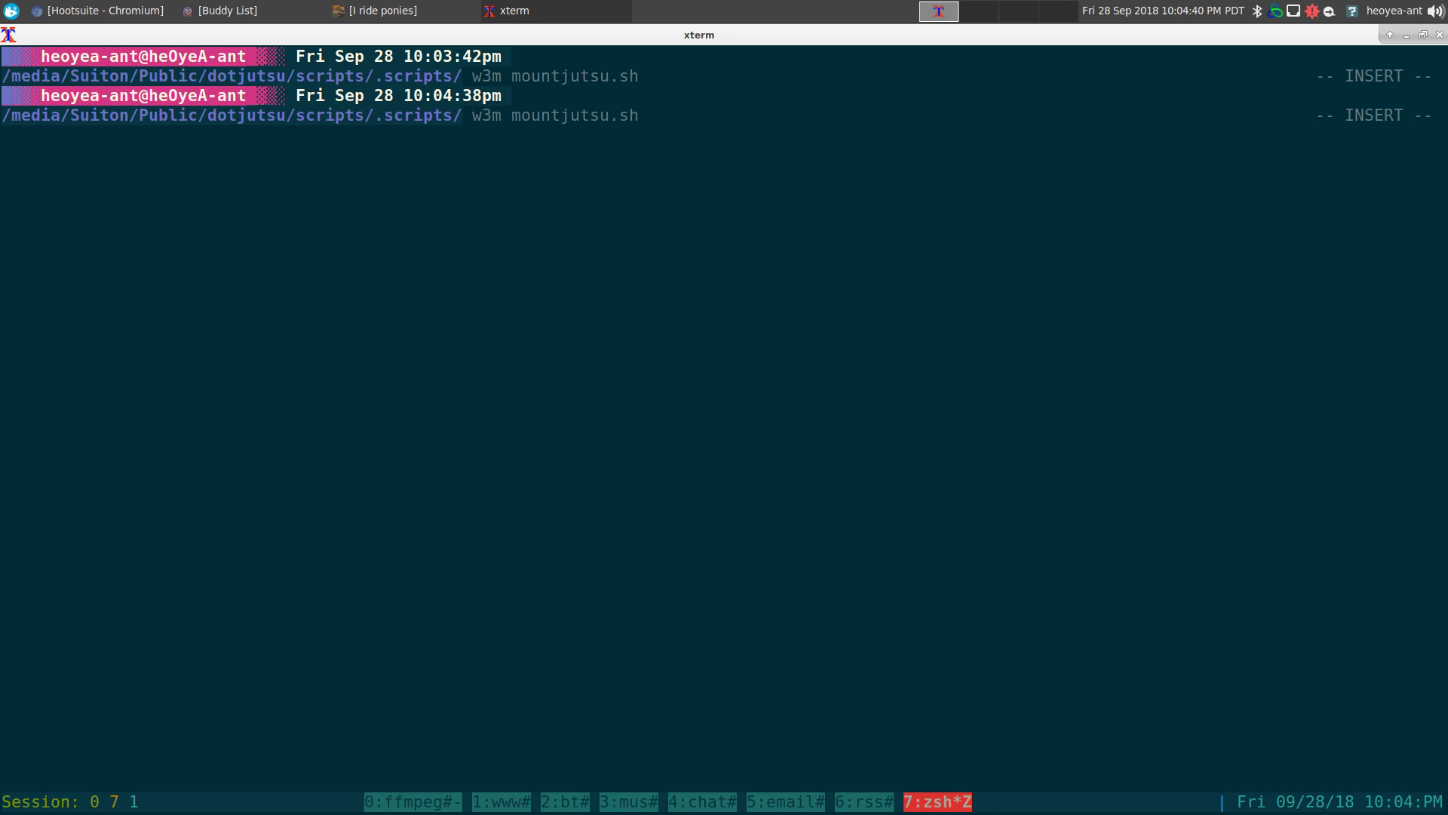
key(Return)
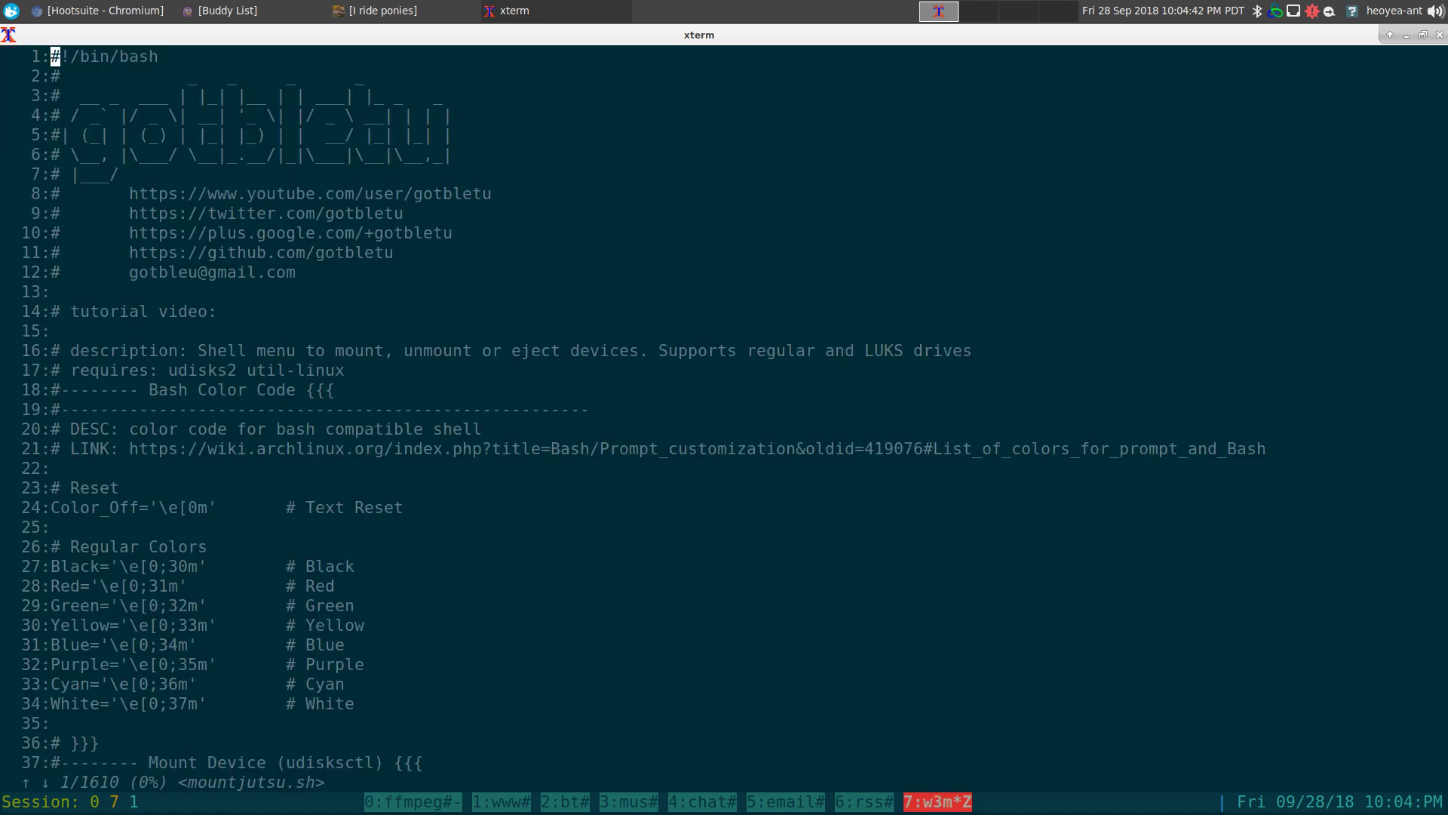
key(:)
text(q)
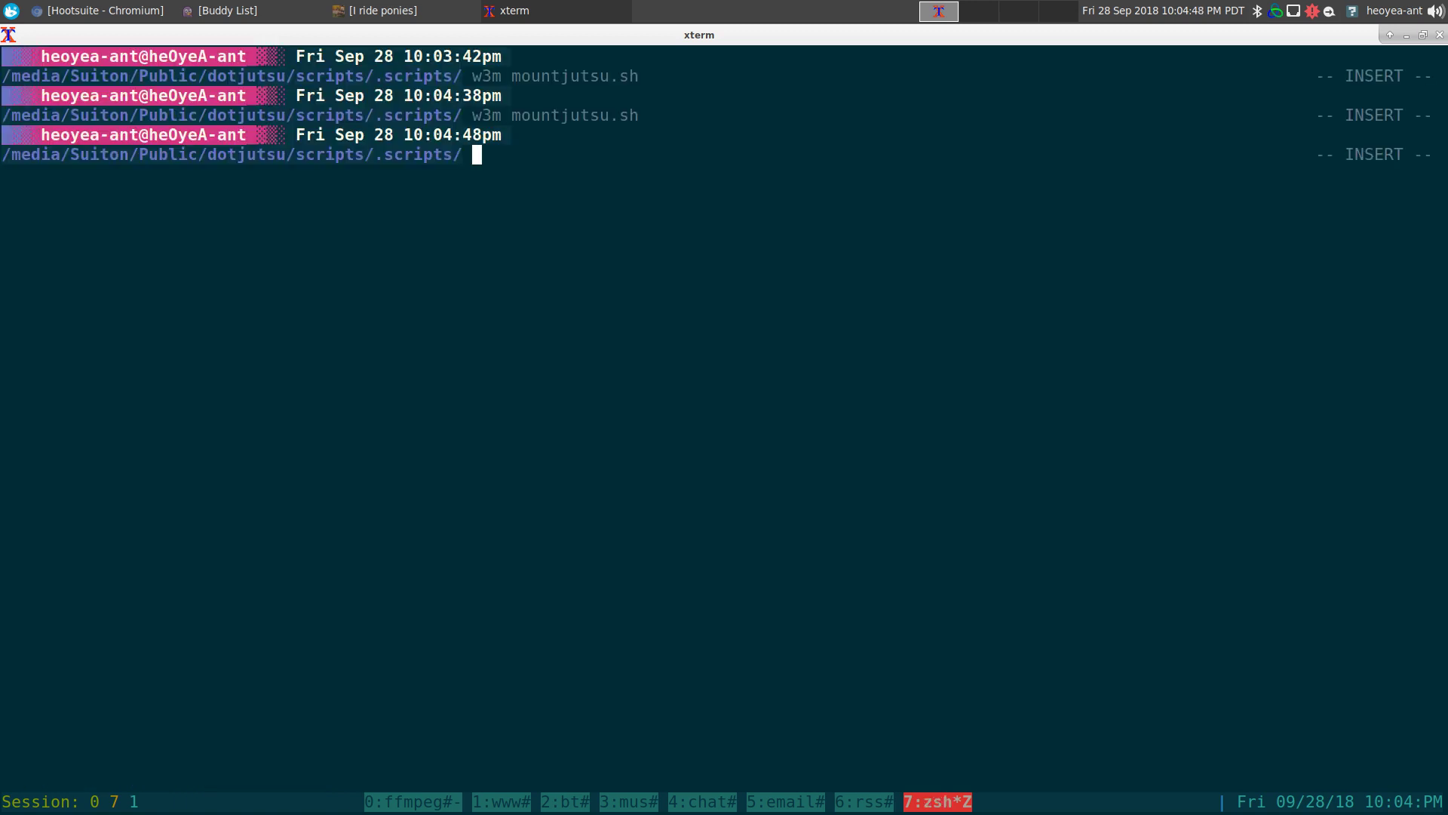
text(w)
key(Up)
key(Up)
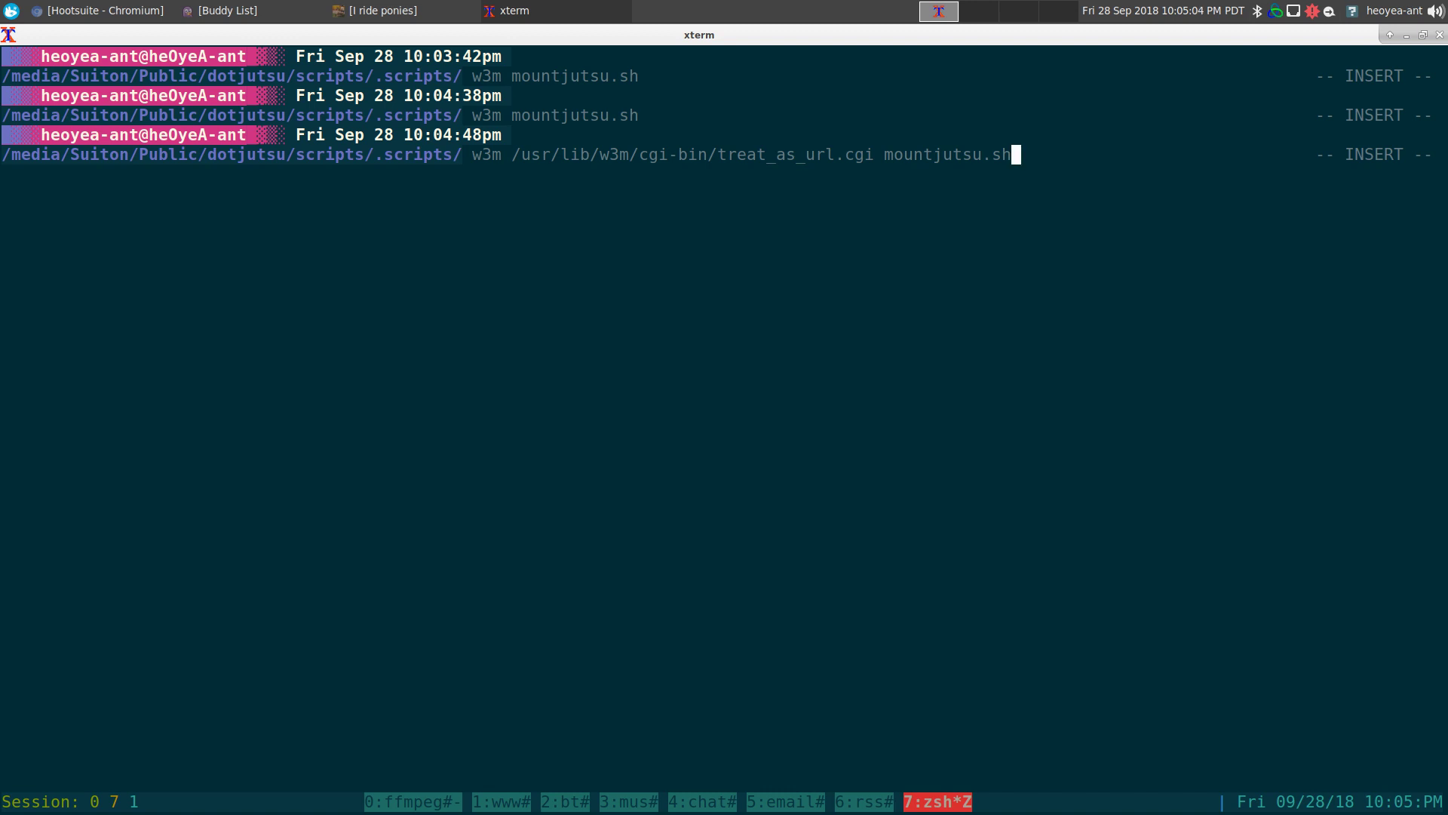
- Run the treat_as_url.cgi command and check the auto-linked Google+, archlinux wiki, YouTube and Twitter links
key(Return)
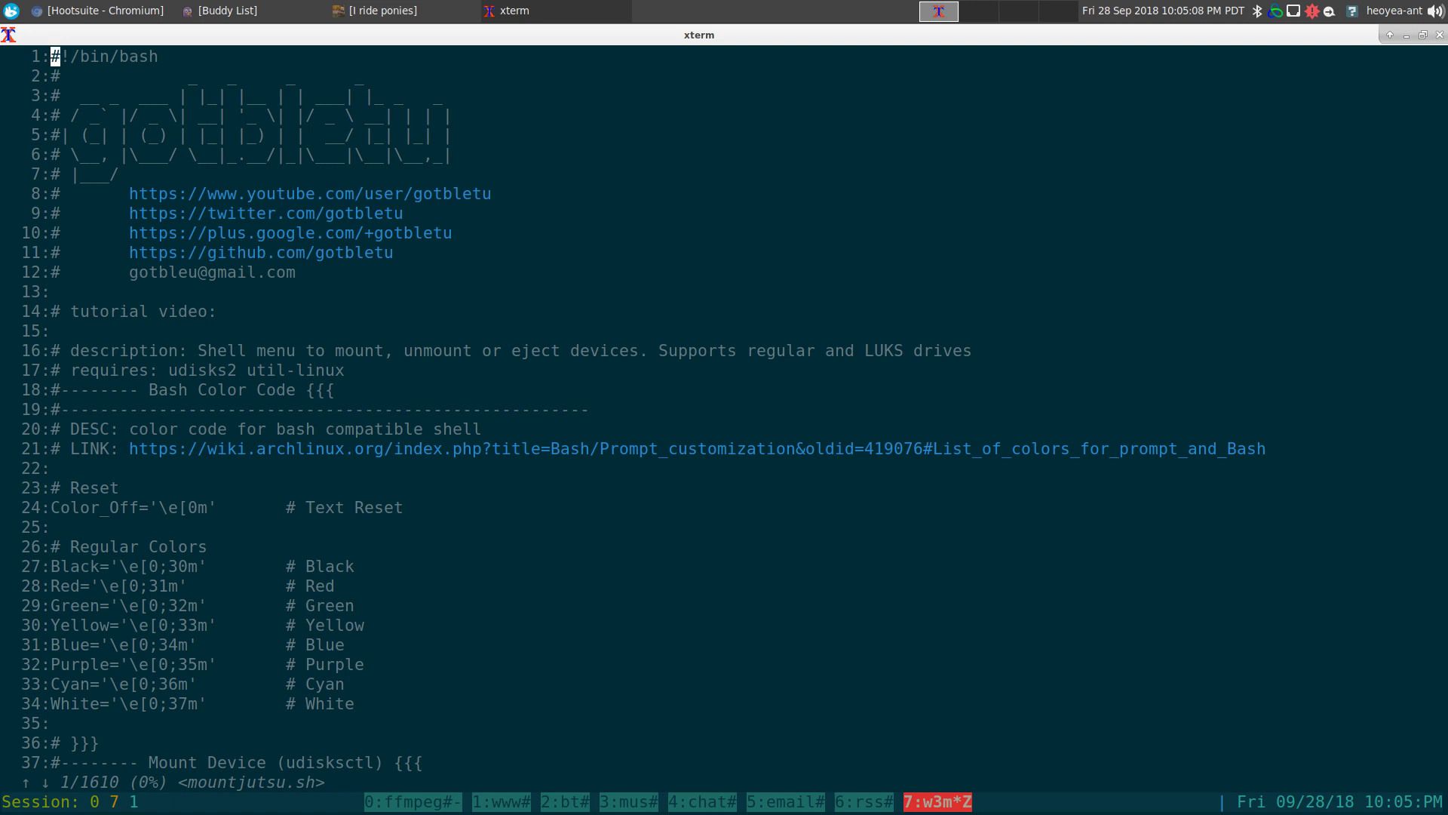
key(Tab)
key(Tab)
key(Tab)
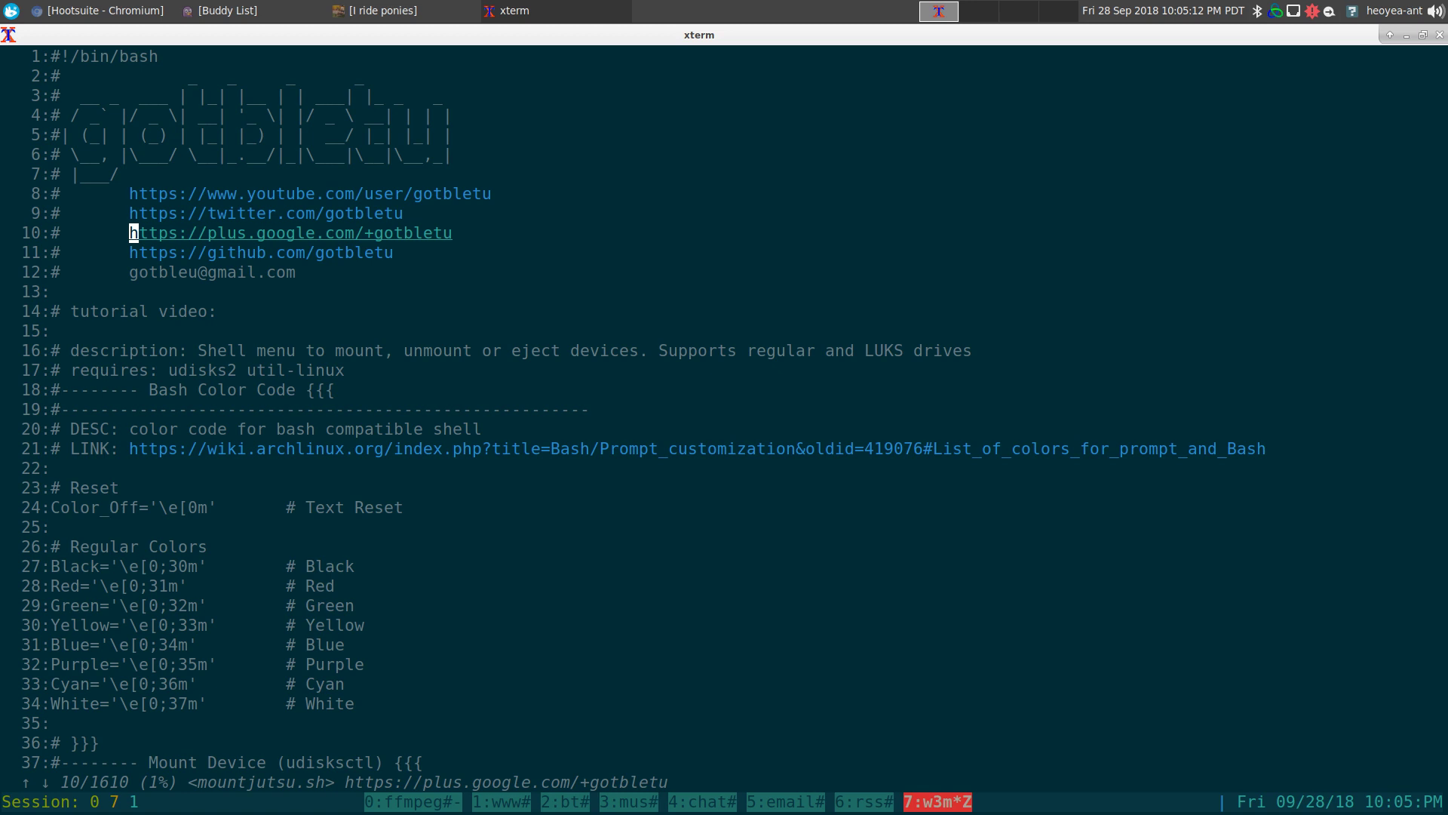
key(Tab)
key(Tab)
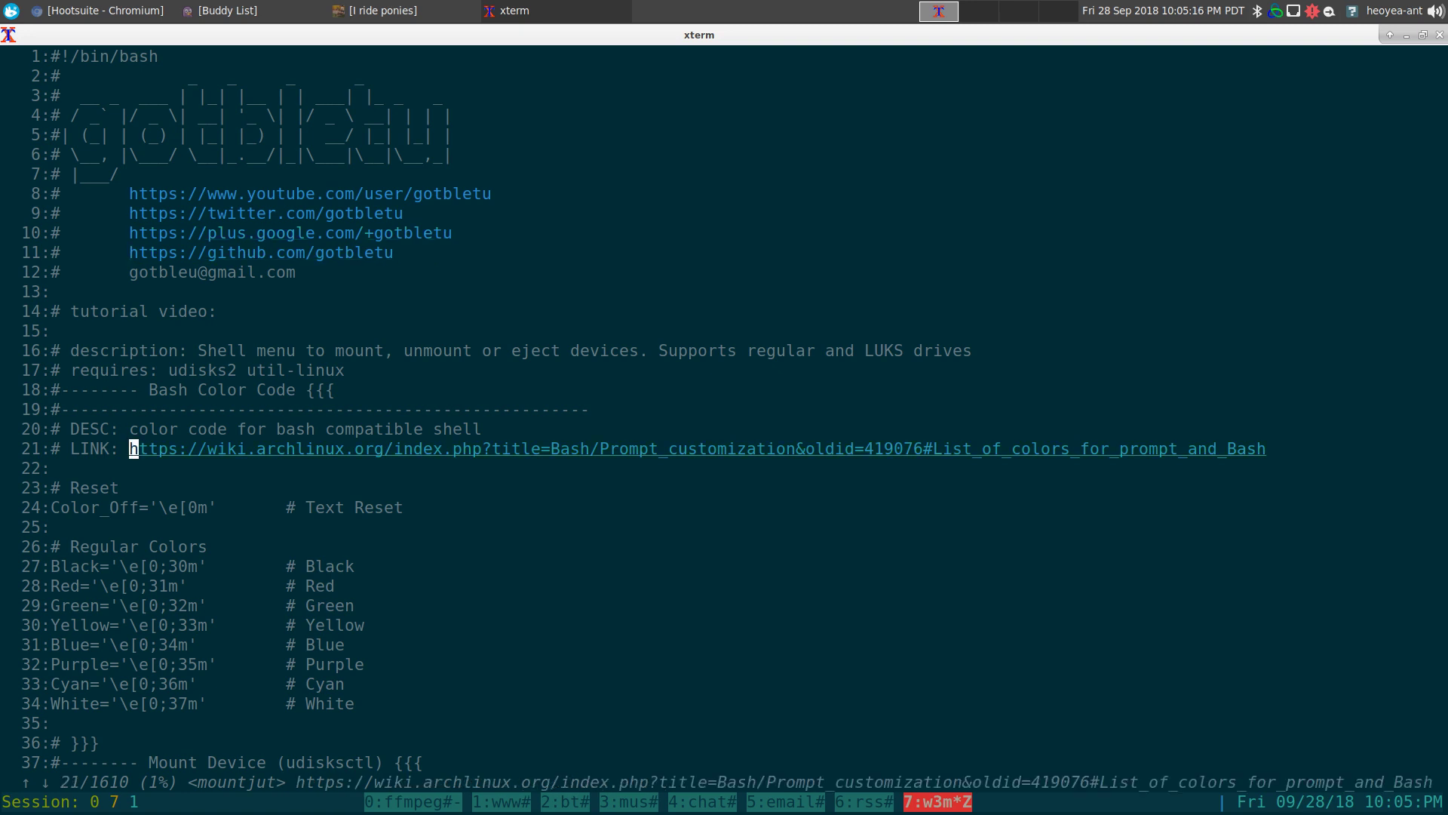
key(Tab)
key(g)
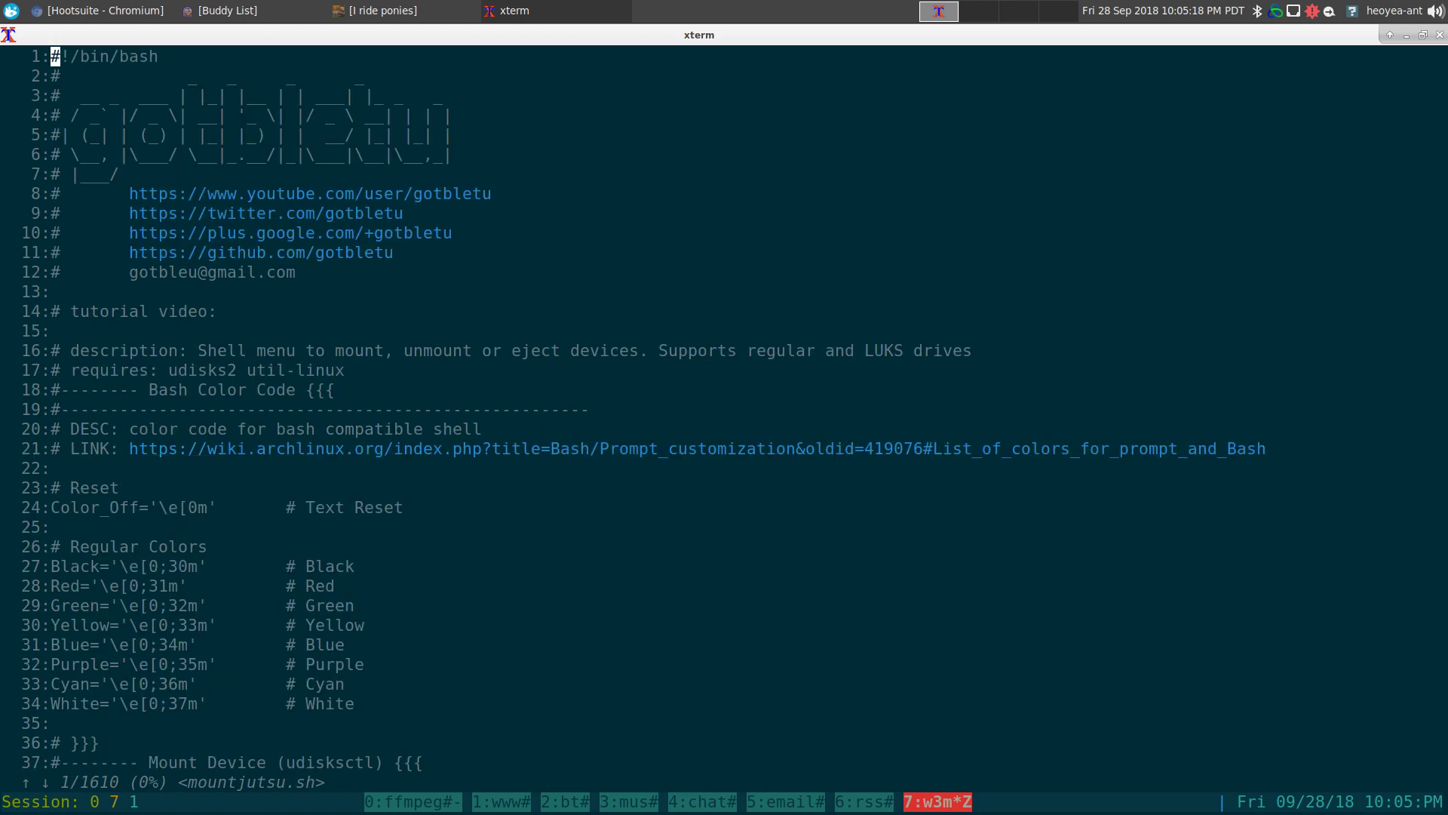
key(Tab)
key(Tab)
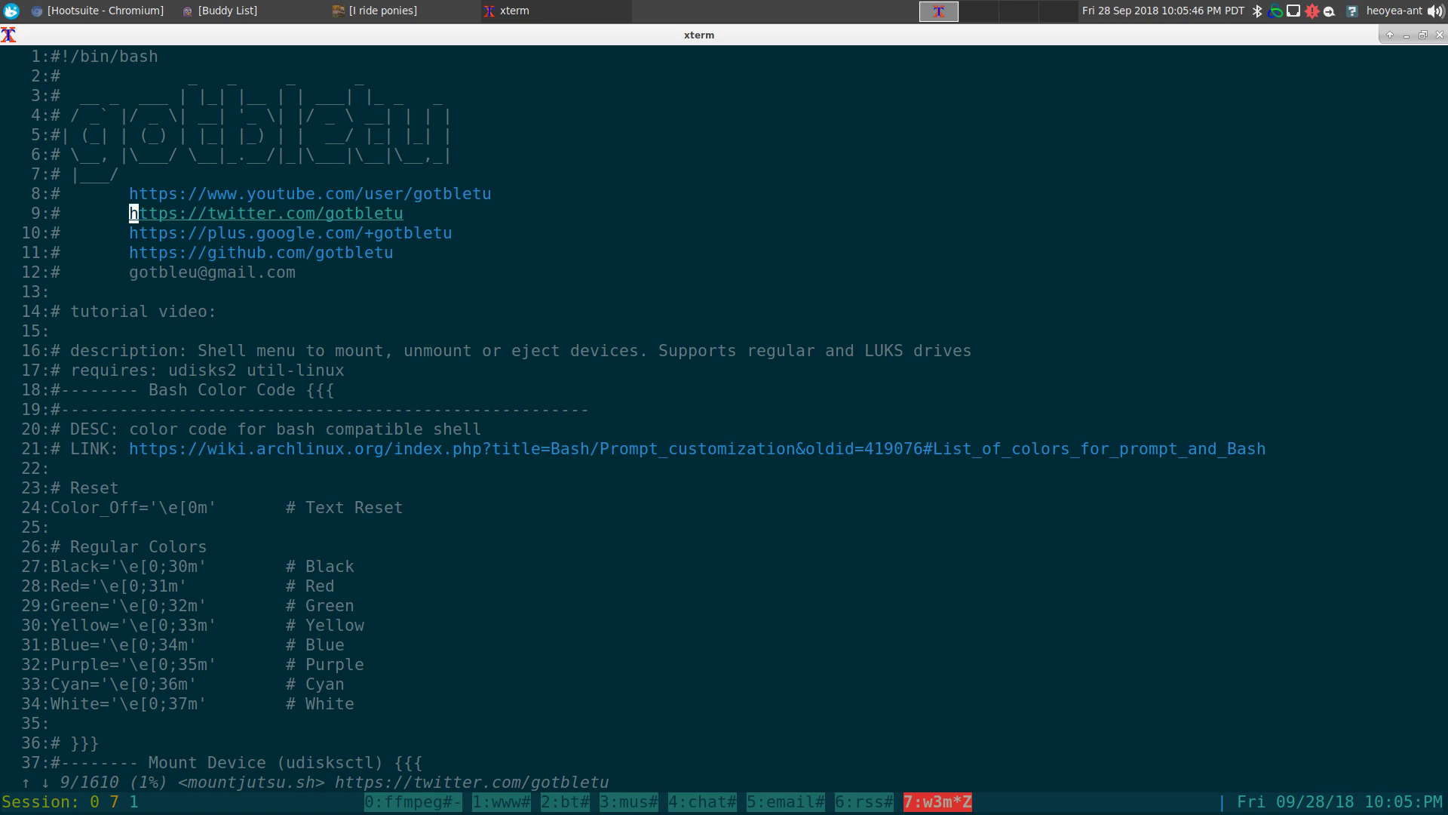
key(Q)
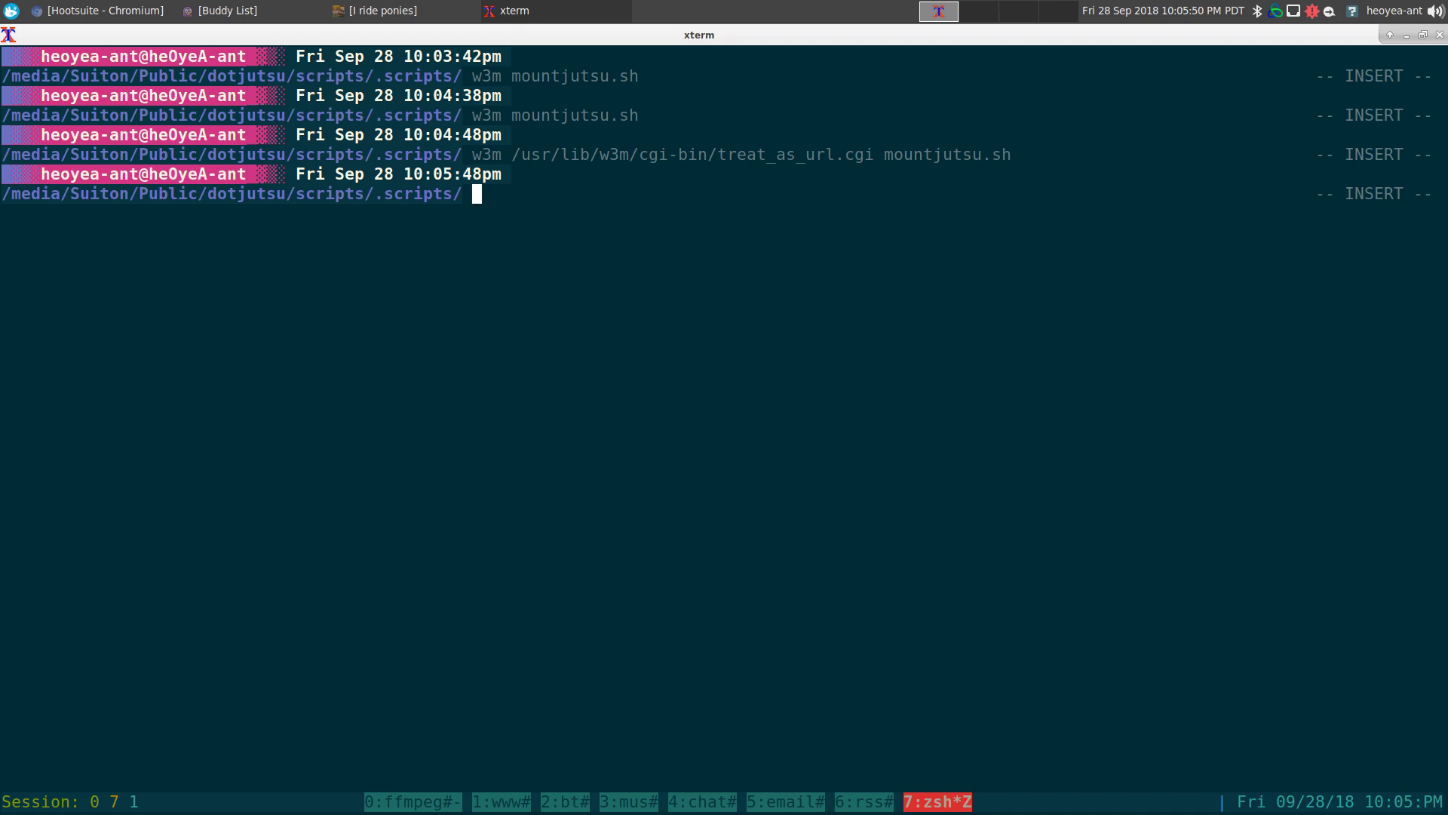
key(ctrl+b)
key(z)
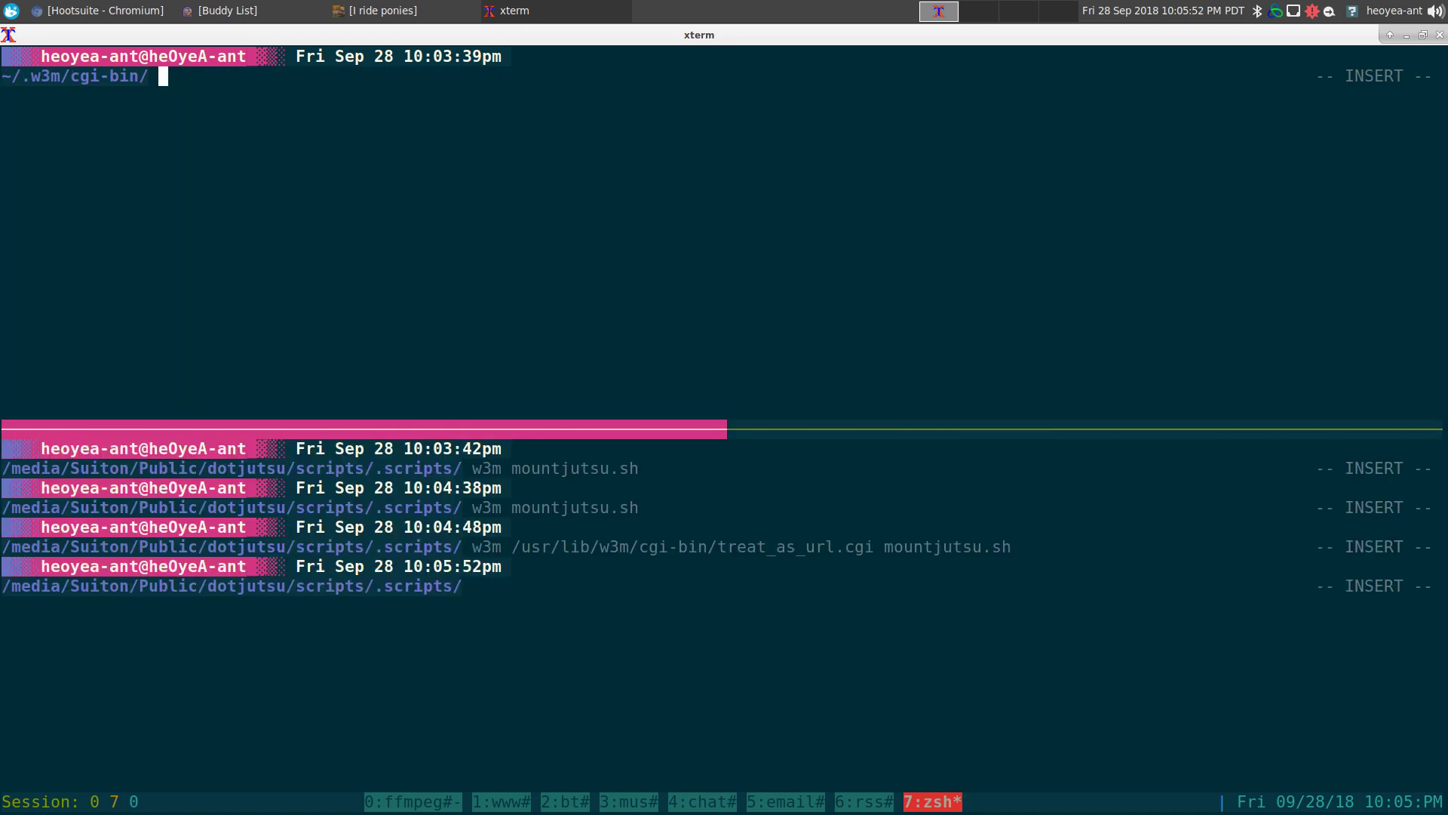
key(ctrl+b)
key(z)
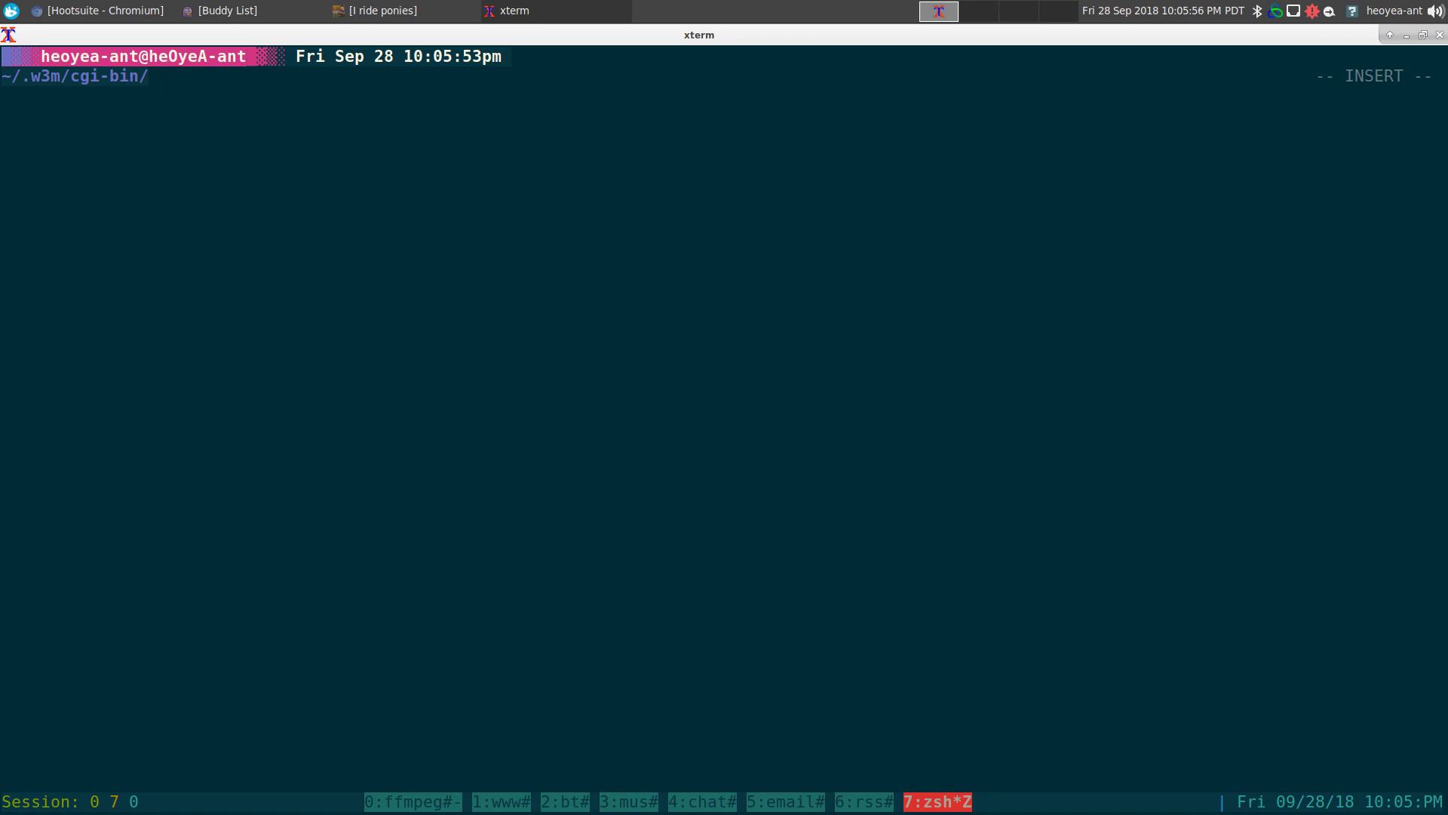
text(vim tr)
key(Tab)
key(Return)
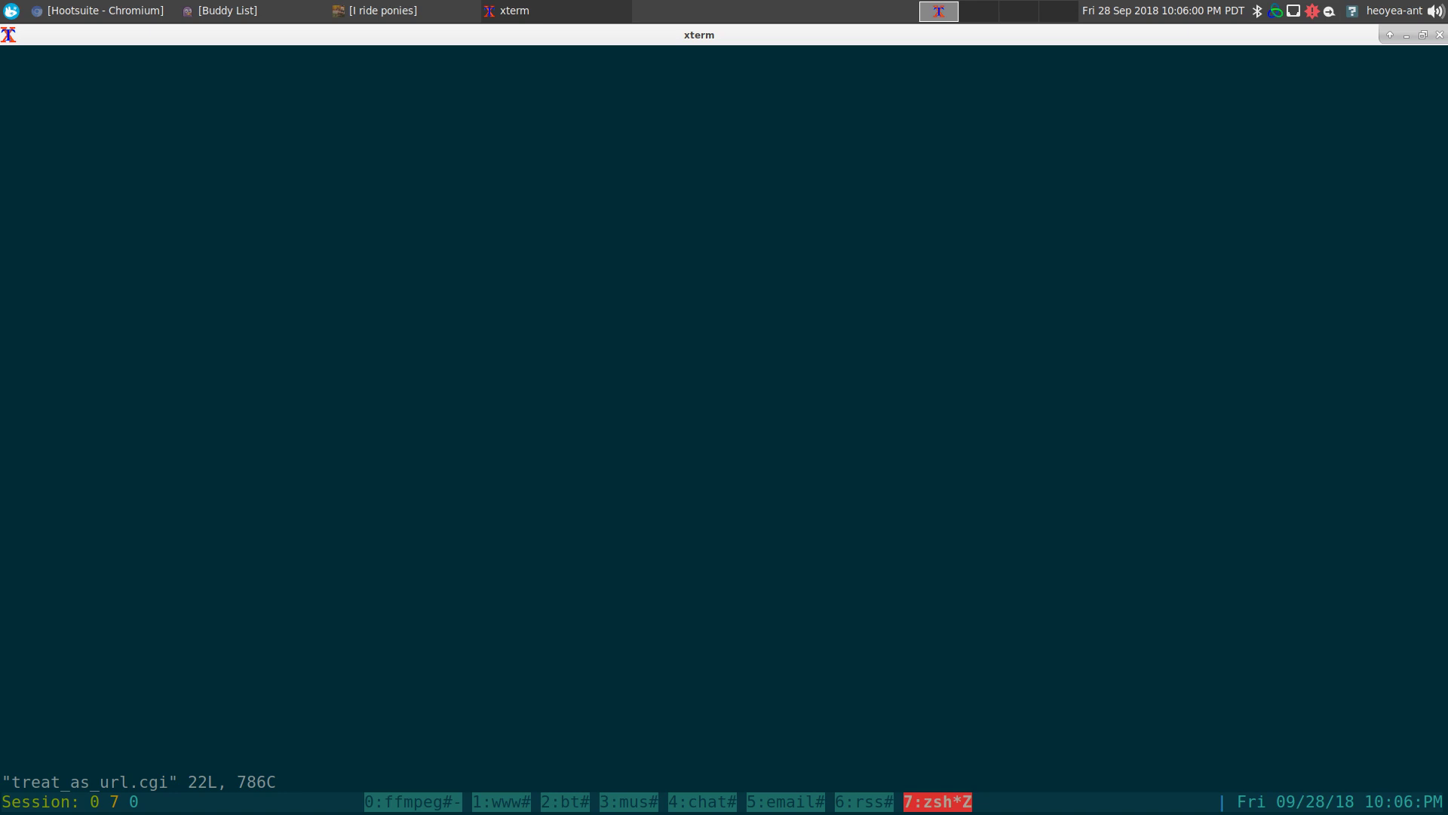
key(g)
key(g)
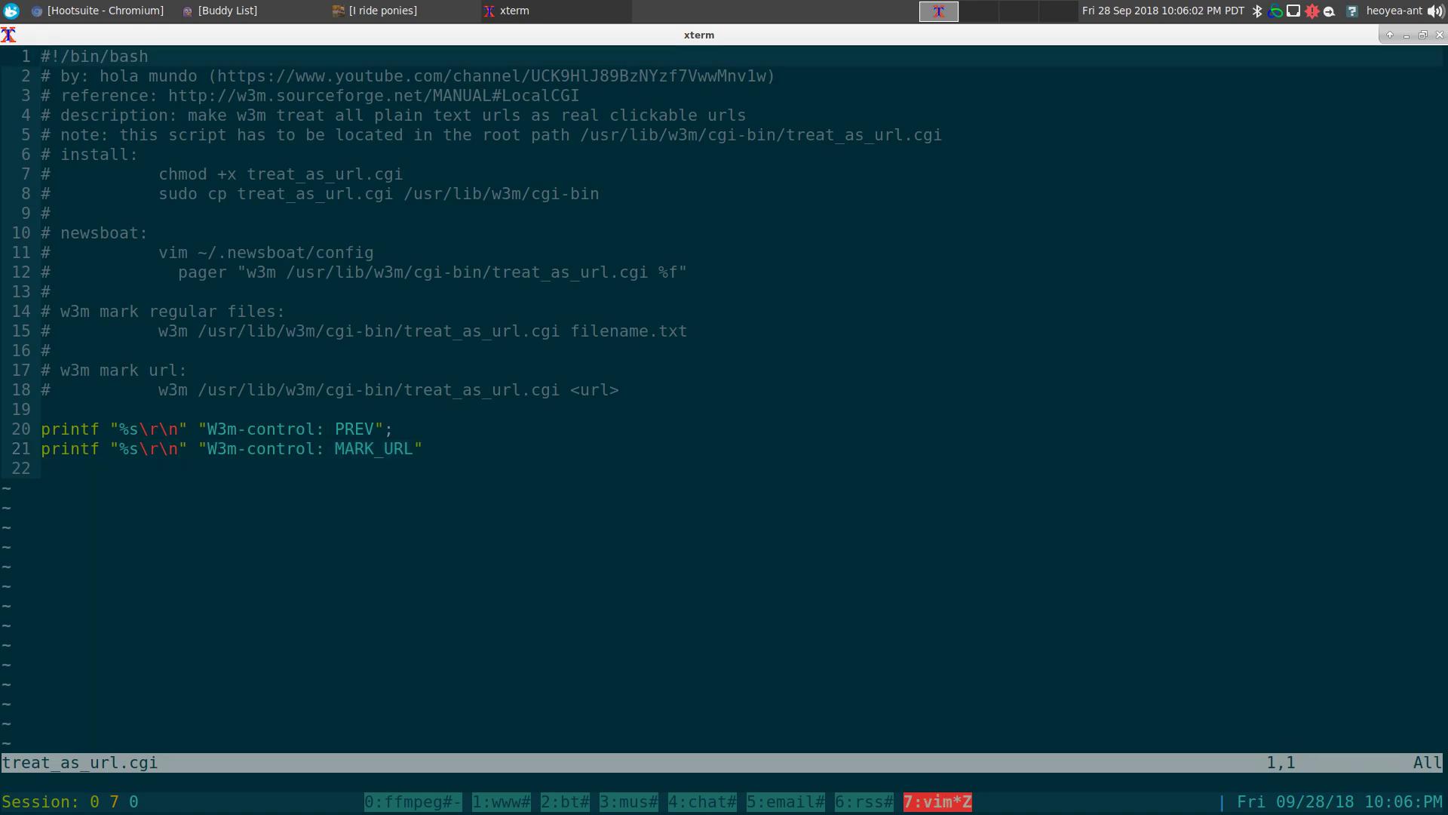
key(shift+v)
key(Escape)
key(j)
key(shift+v)
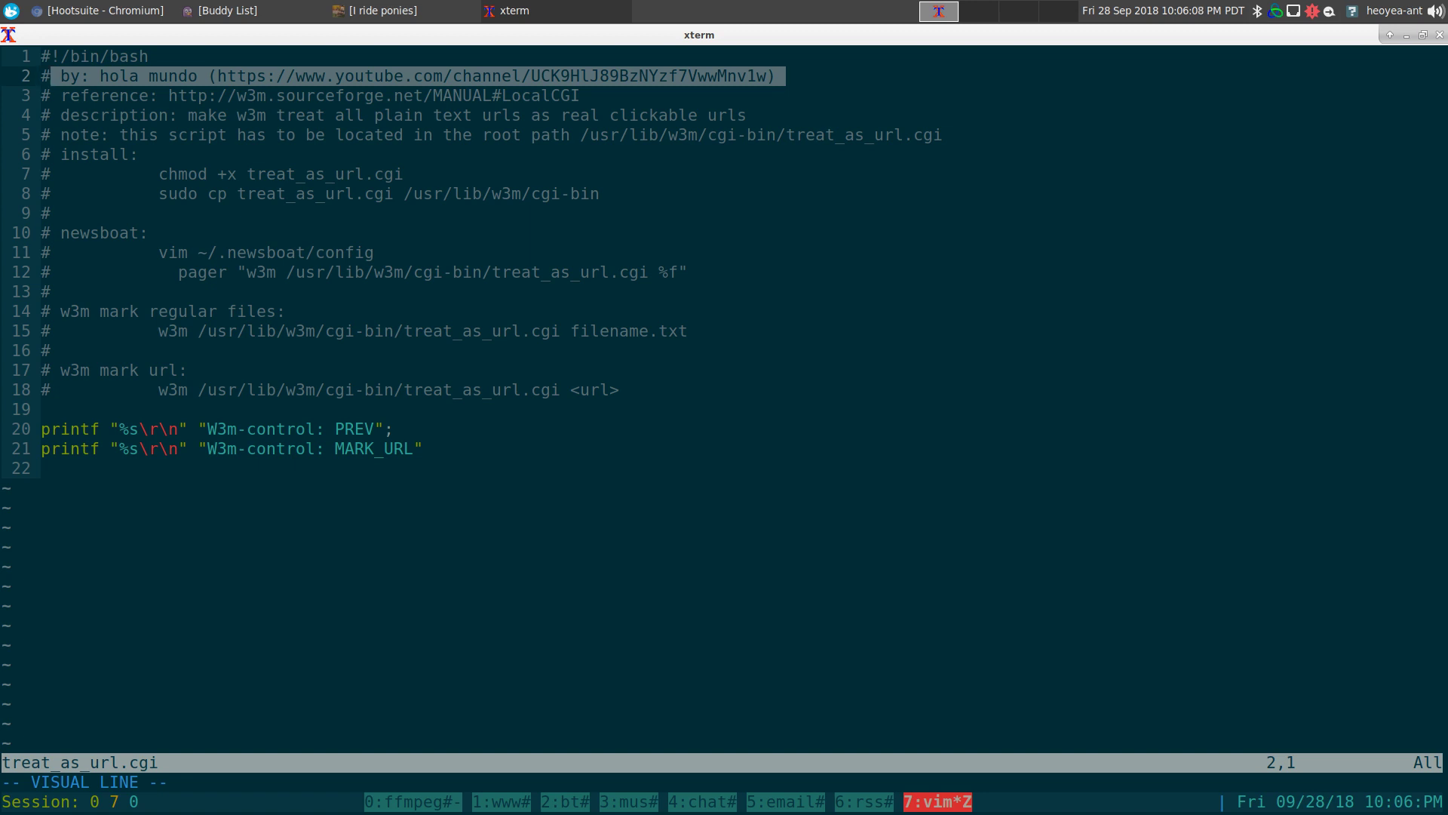
key(Escape)
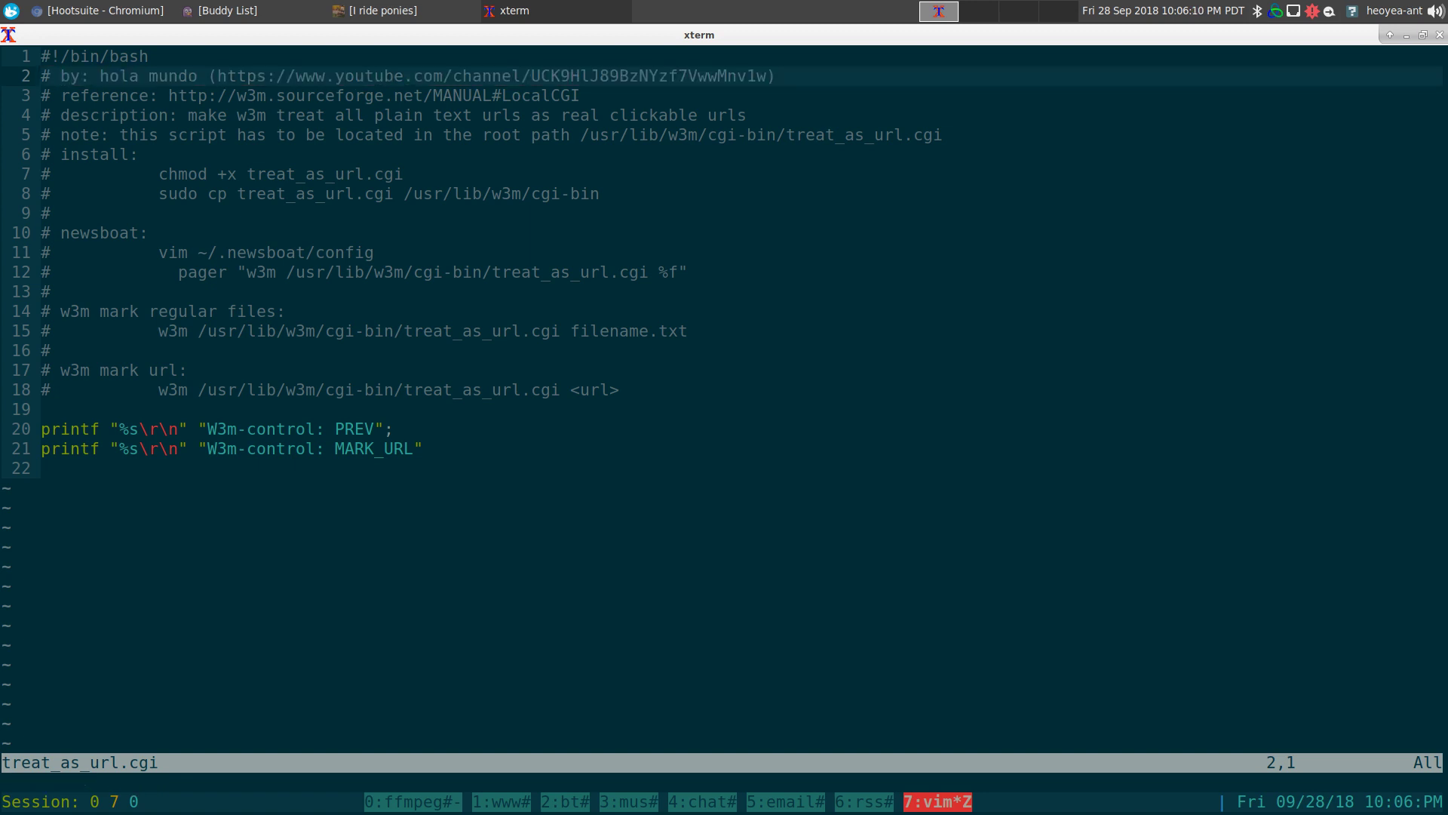
key(j)
key(j)
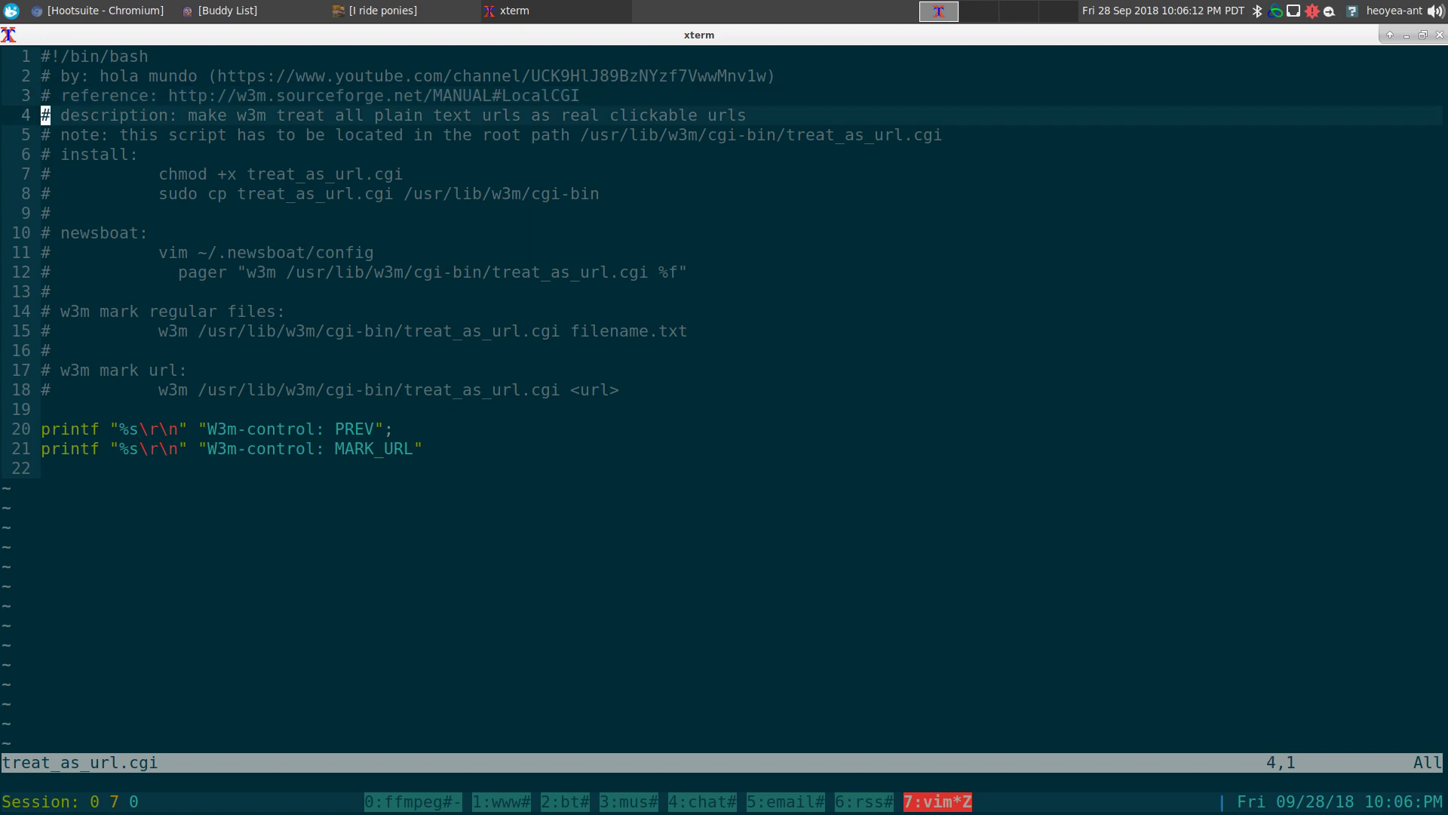
key(j)
key(j)
key(j)
key(j)
key(j)
key(j)
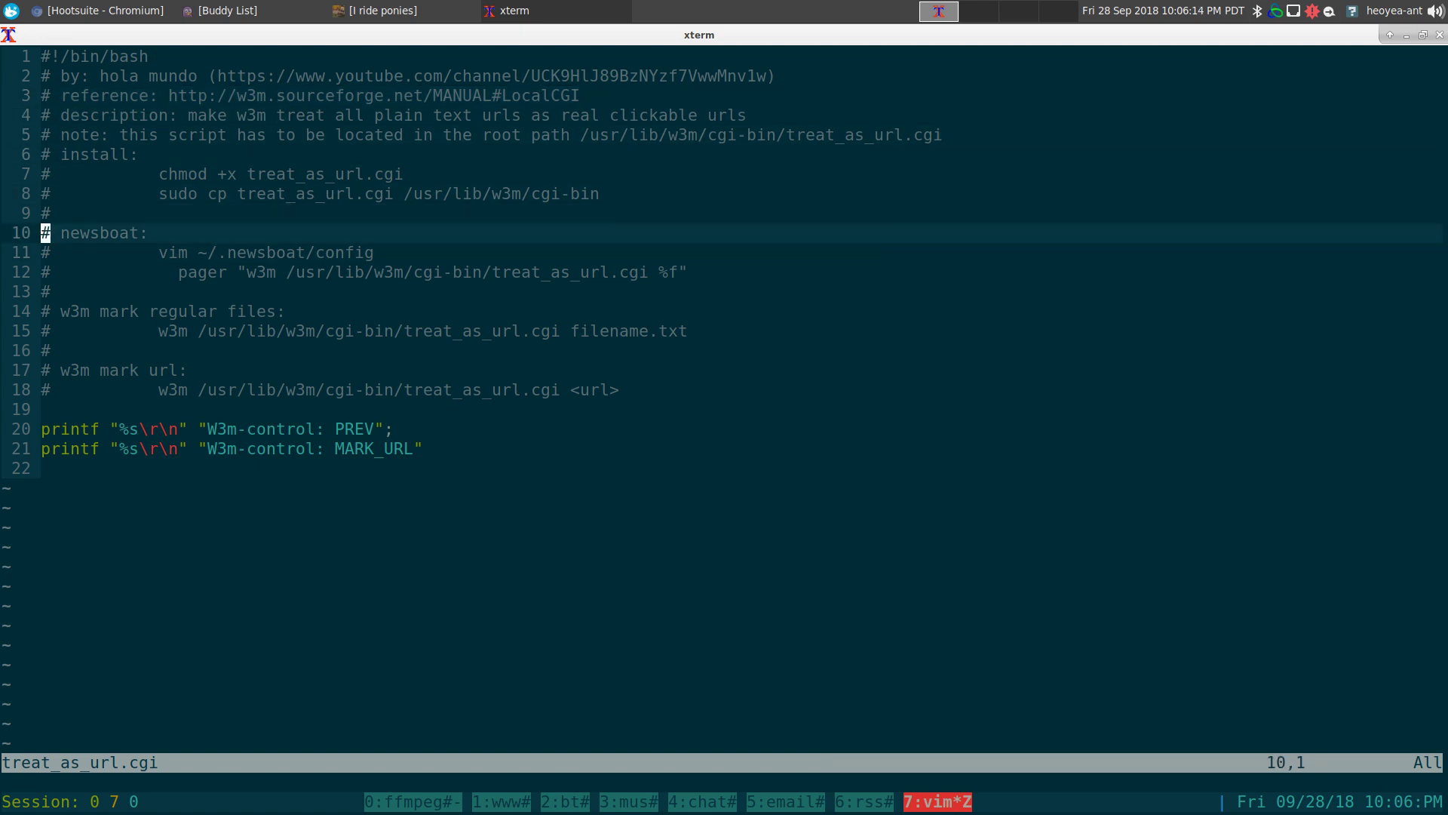
key(k)
key(k)
key(k)
key(shift+v)
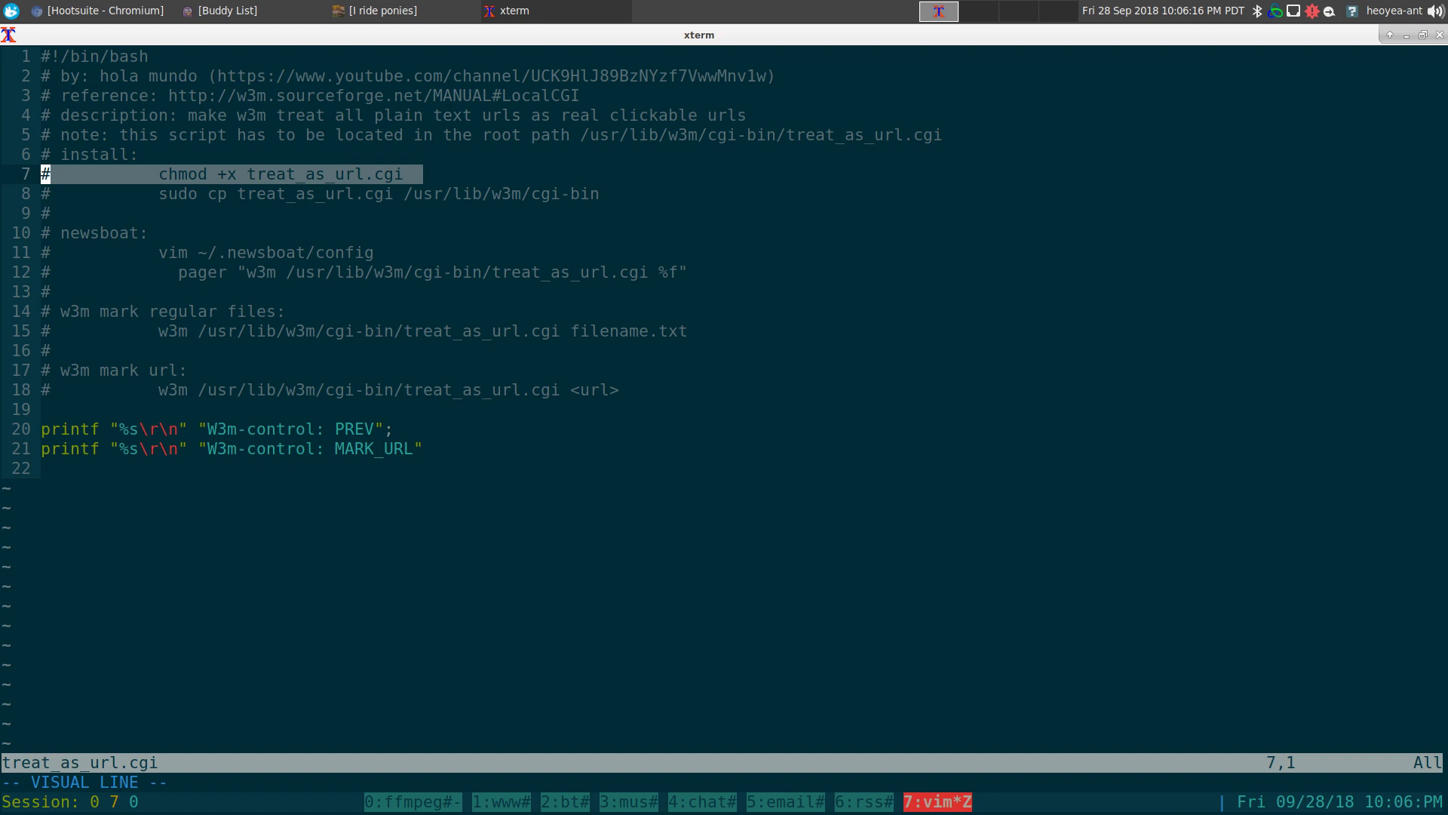
key(Escape)
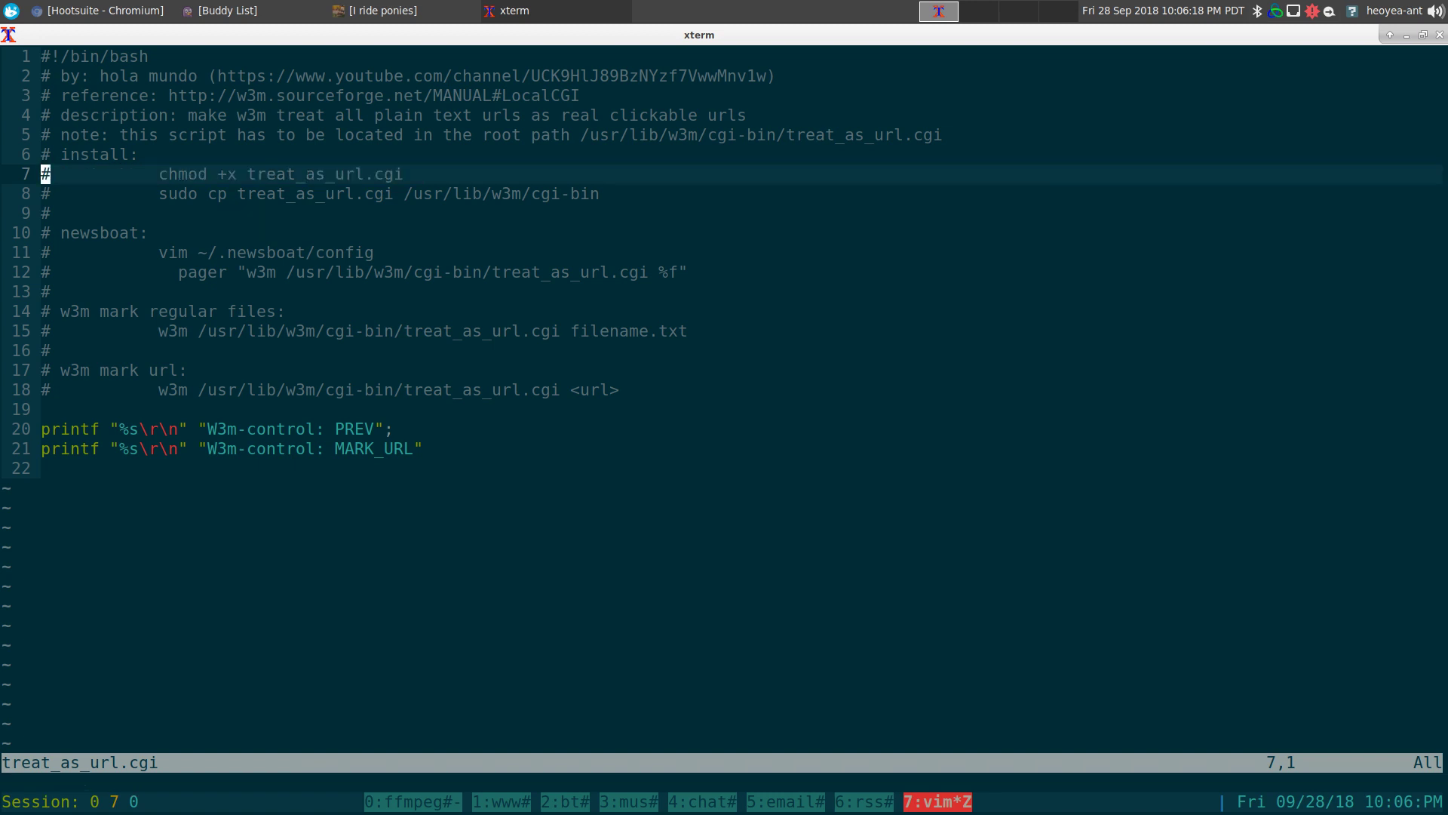
key(j)
key(shift+v)
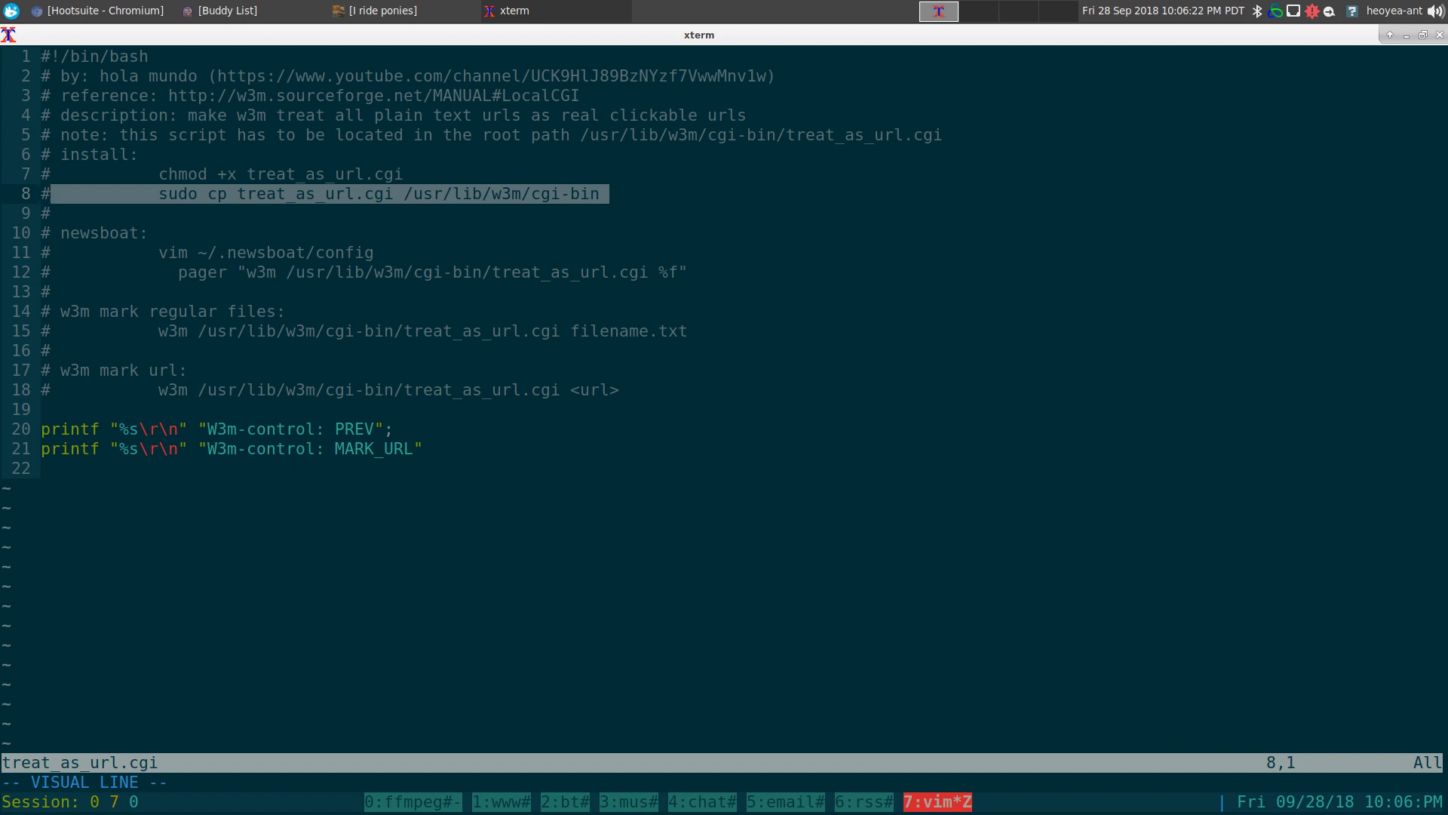
key(Escape)
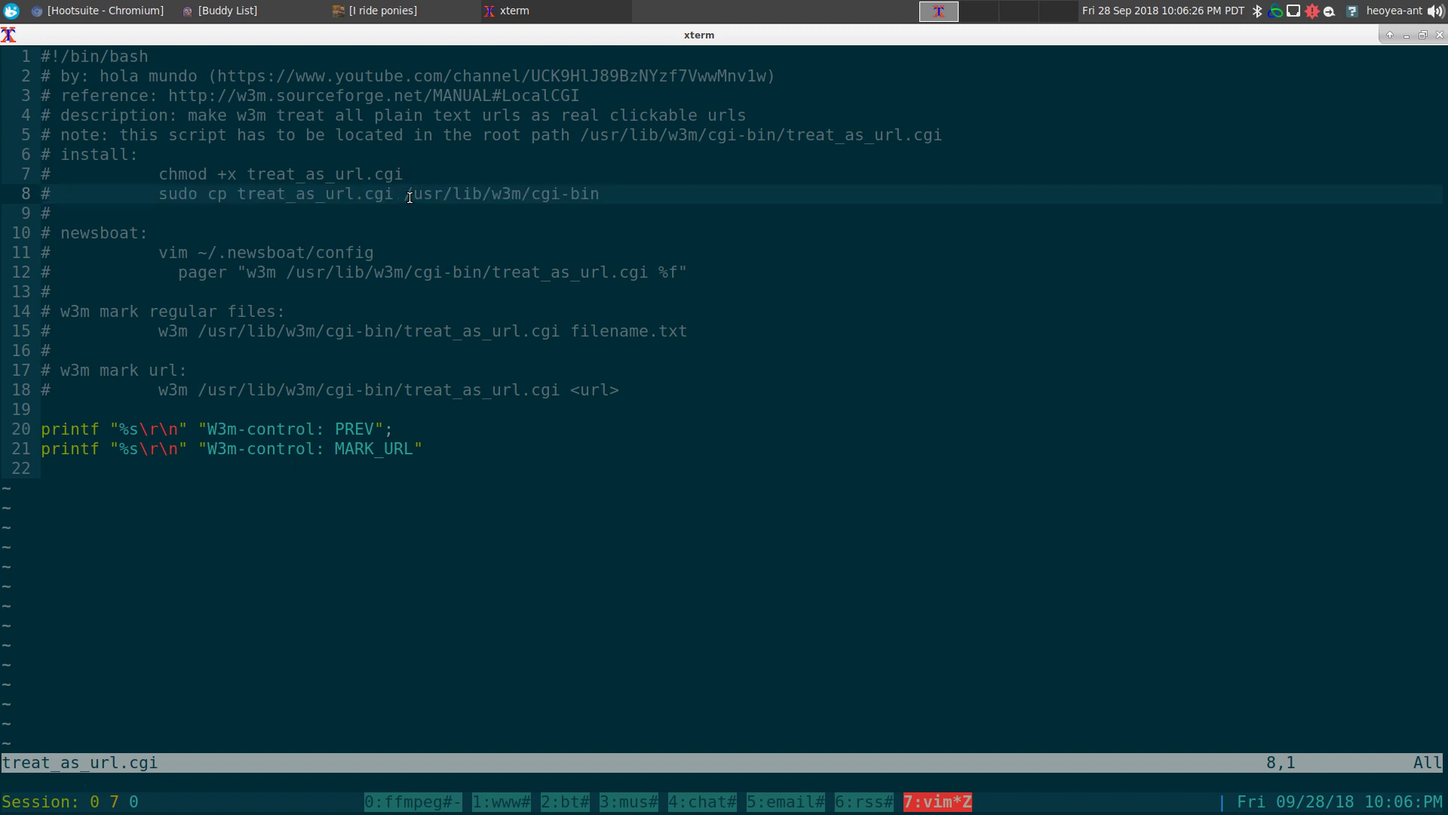
drag(410, 198, 608, 194)
click(574, 213)
double_click(268, 176)
double_click(270, 194)
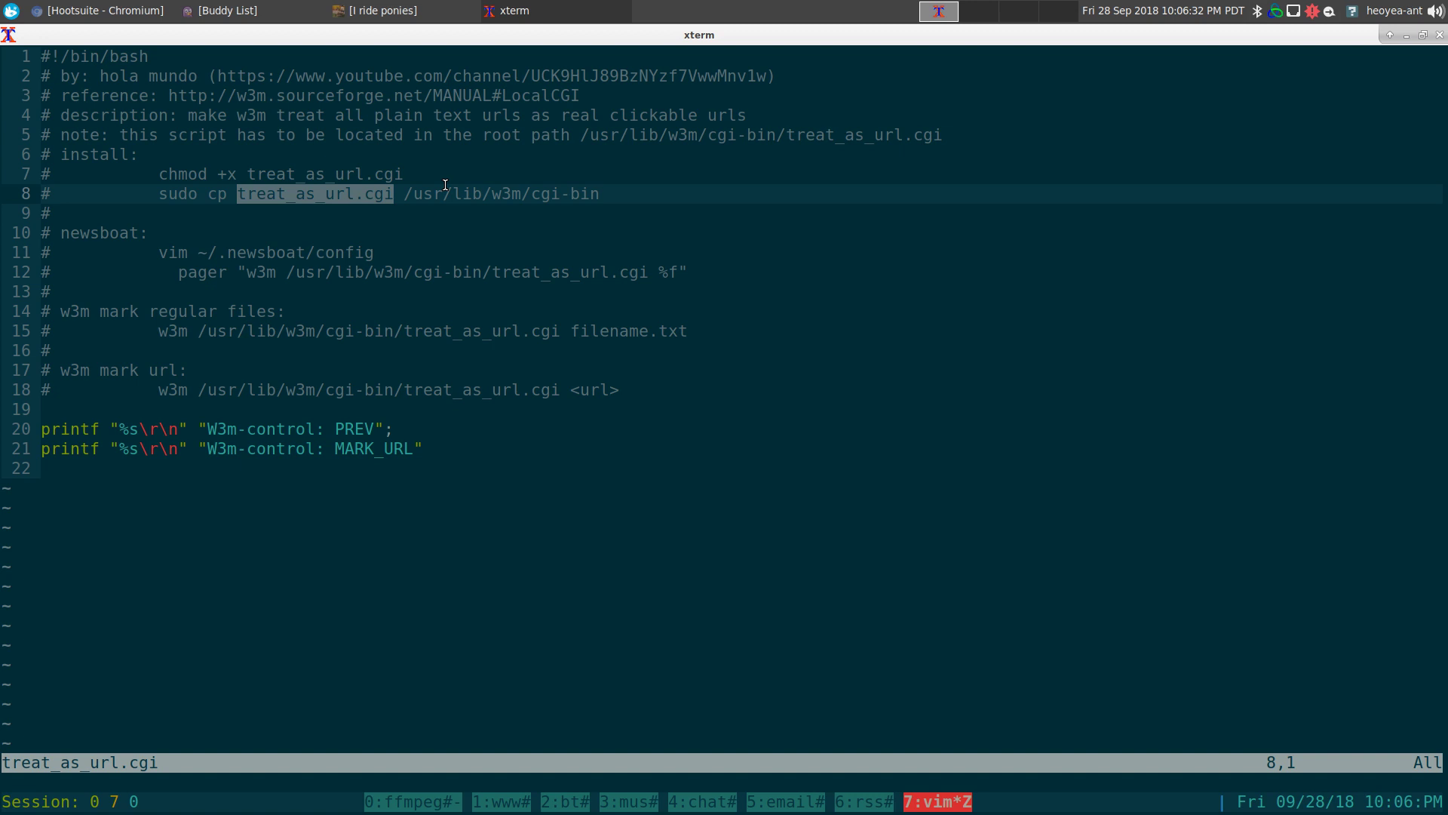
click(586, 197)
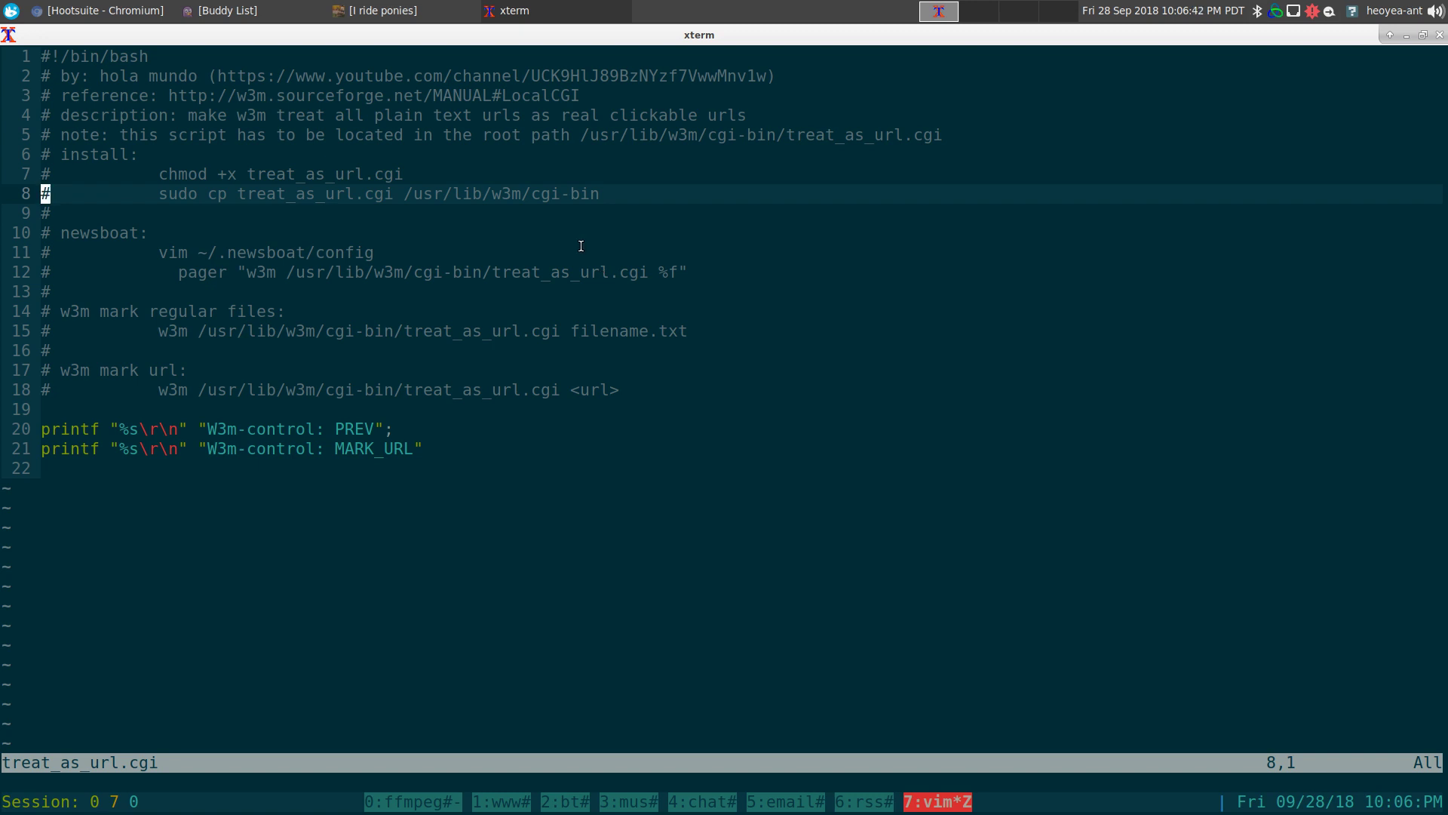
key(j)
key(j)
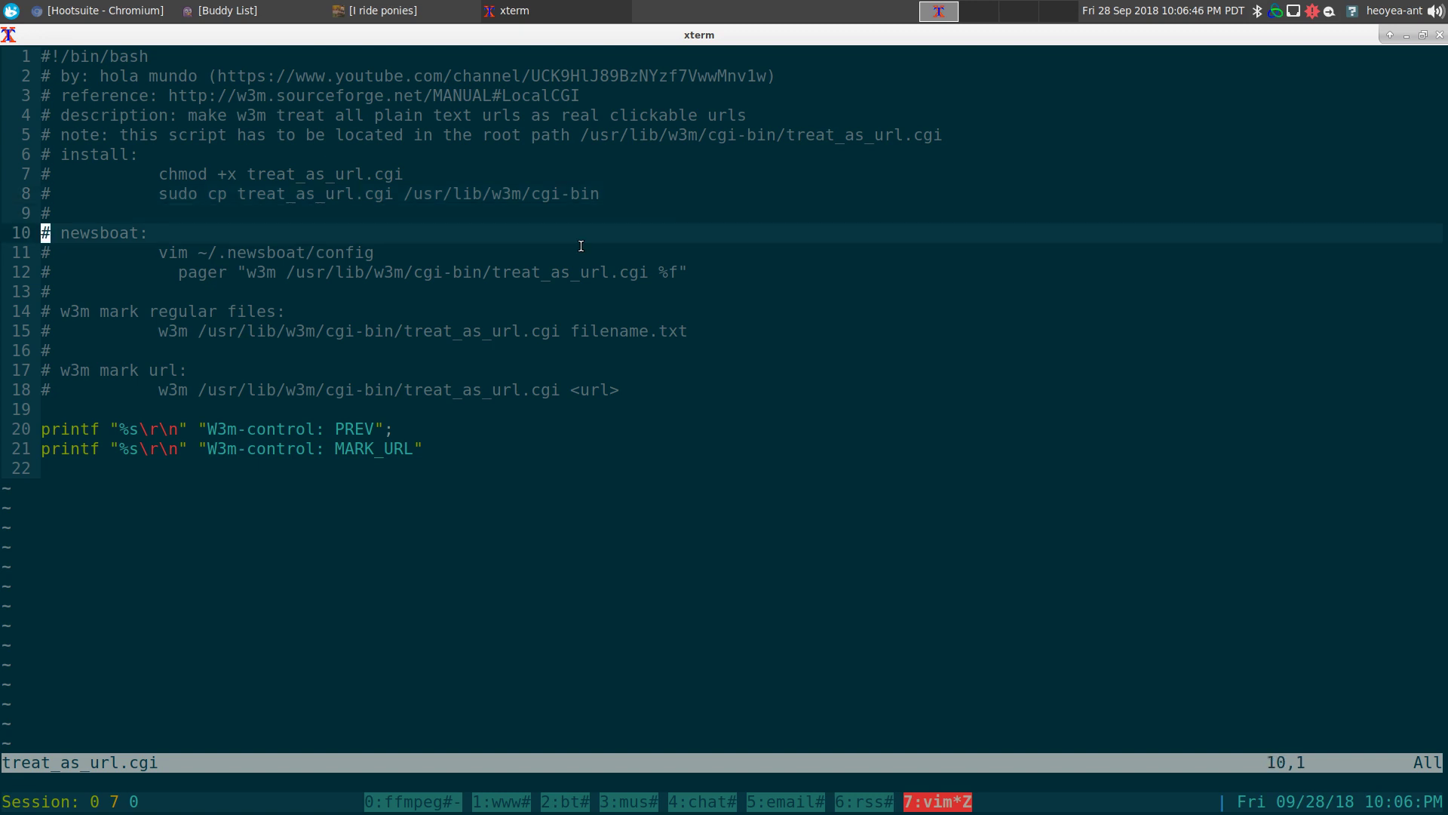
key(shift+v)
key(j)
key(j)
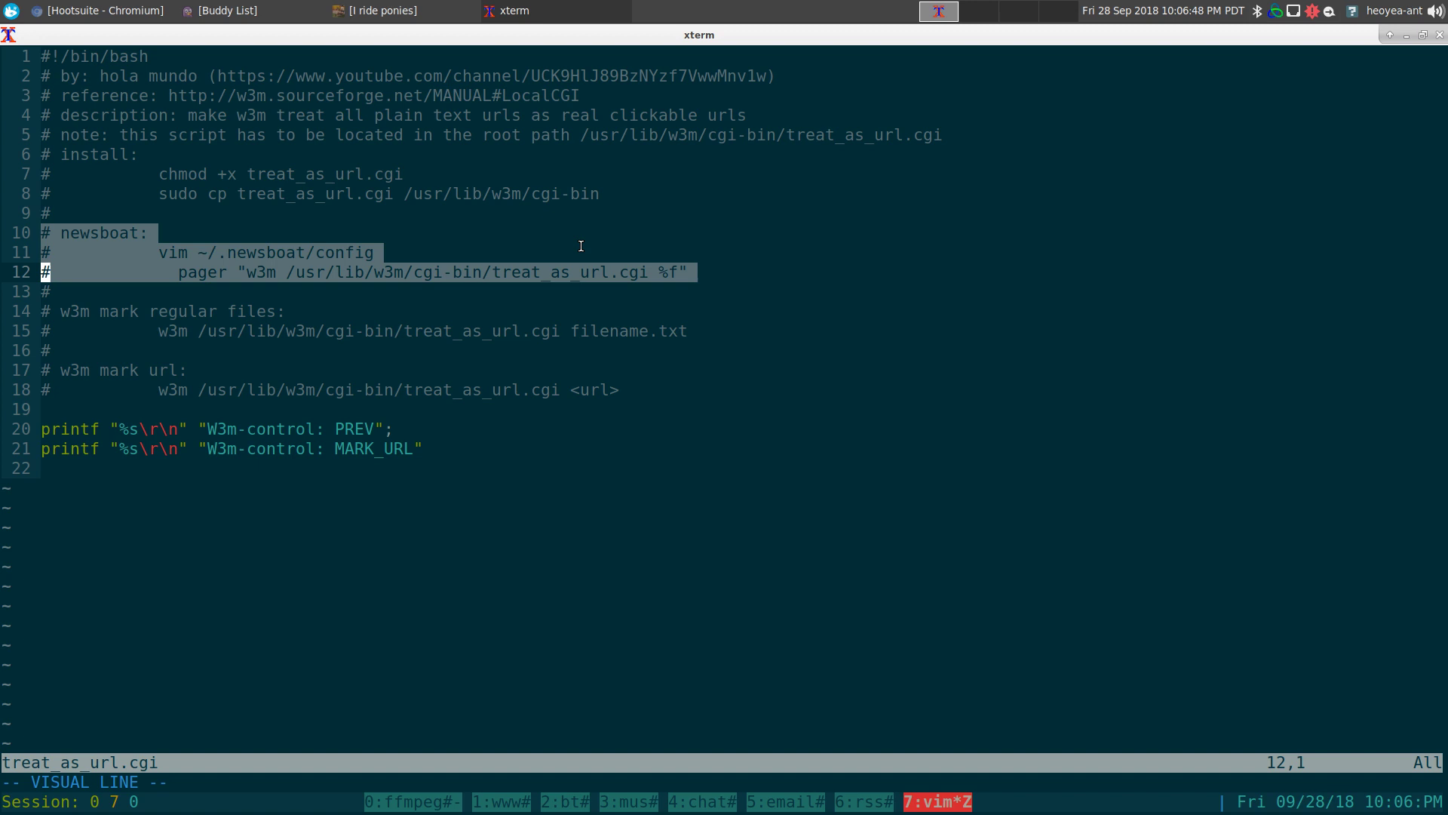
key(Escape)
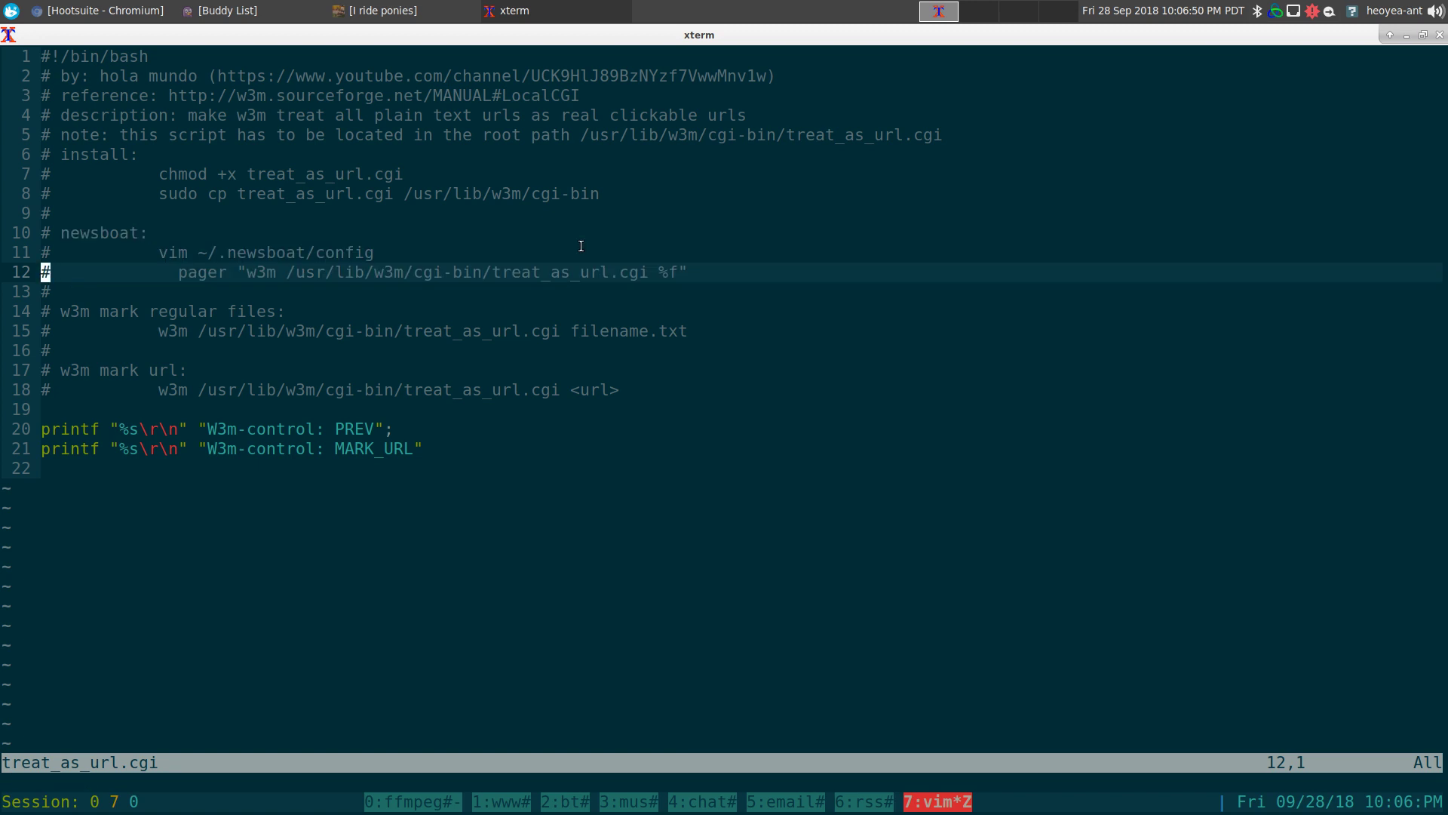
key(j)
key(j)
key(j)
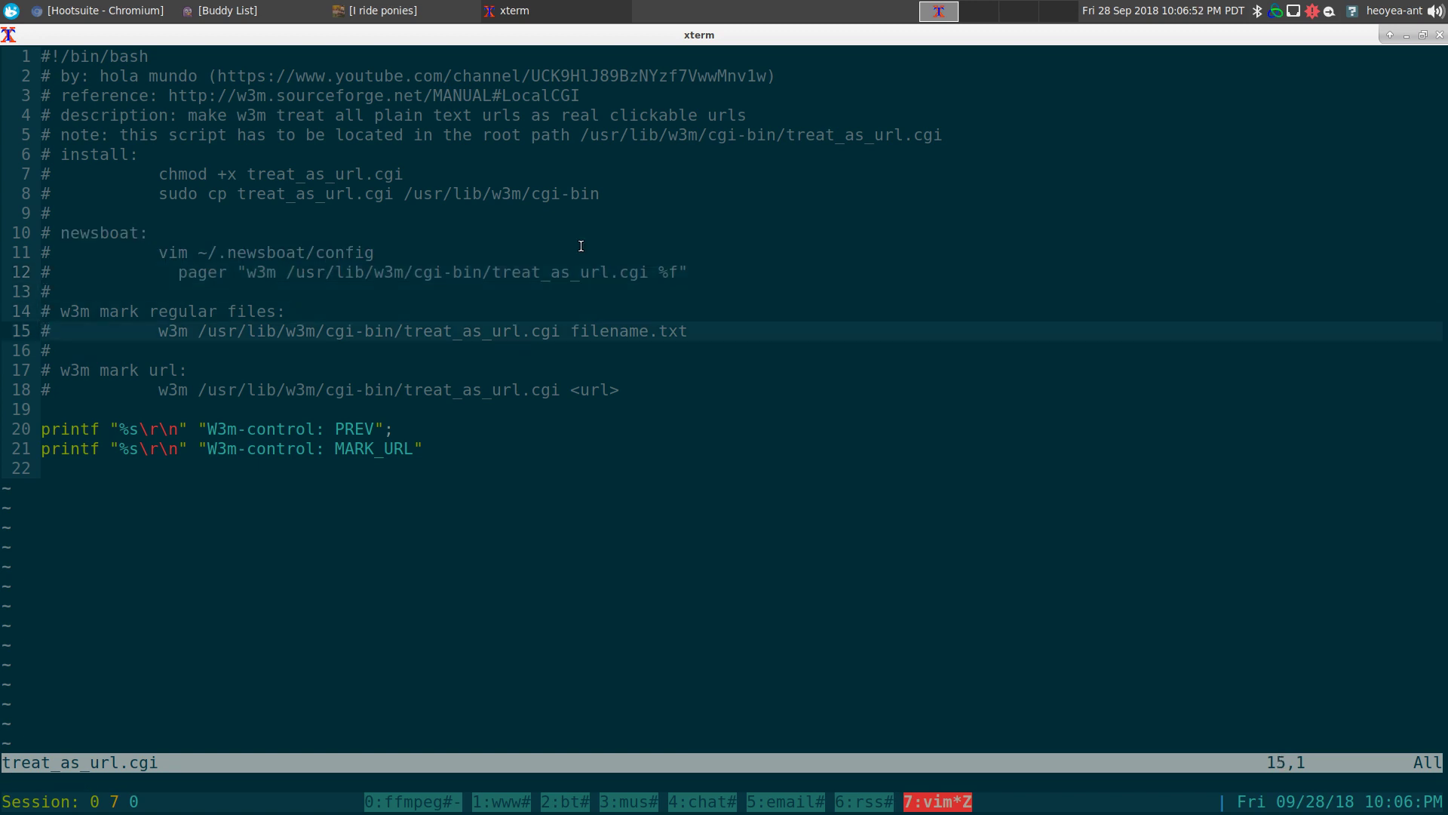
key(k)
key(j)
key(ctrl+b)
key(u)
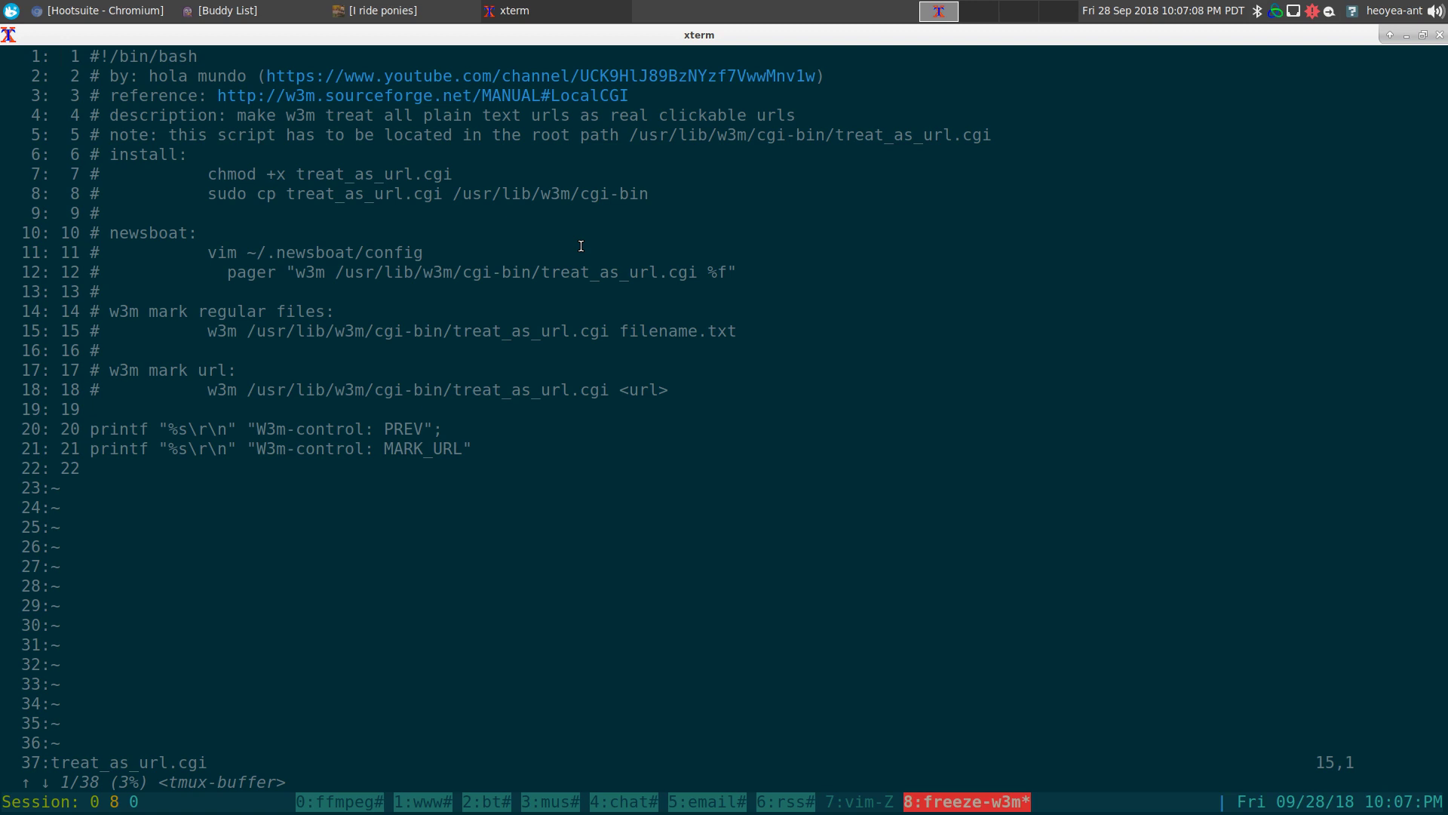
- Close the w3m preview and highlight the newsboat section, lines 10–13 of the script
key(q)
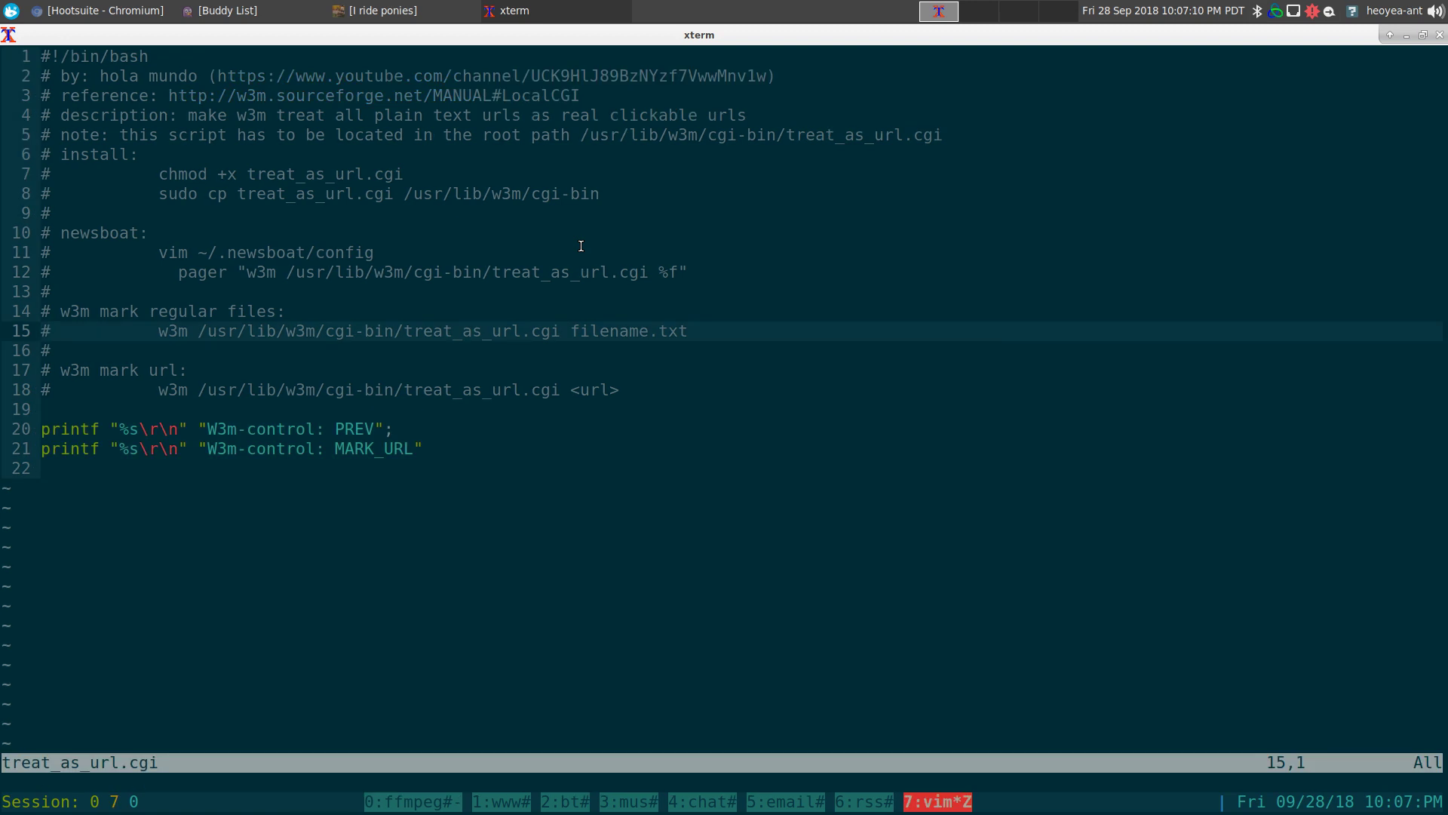
click(45, 291)
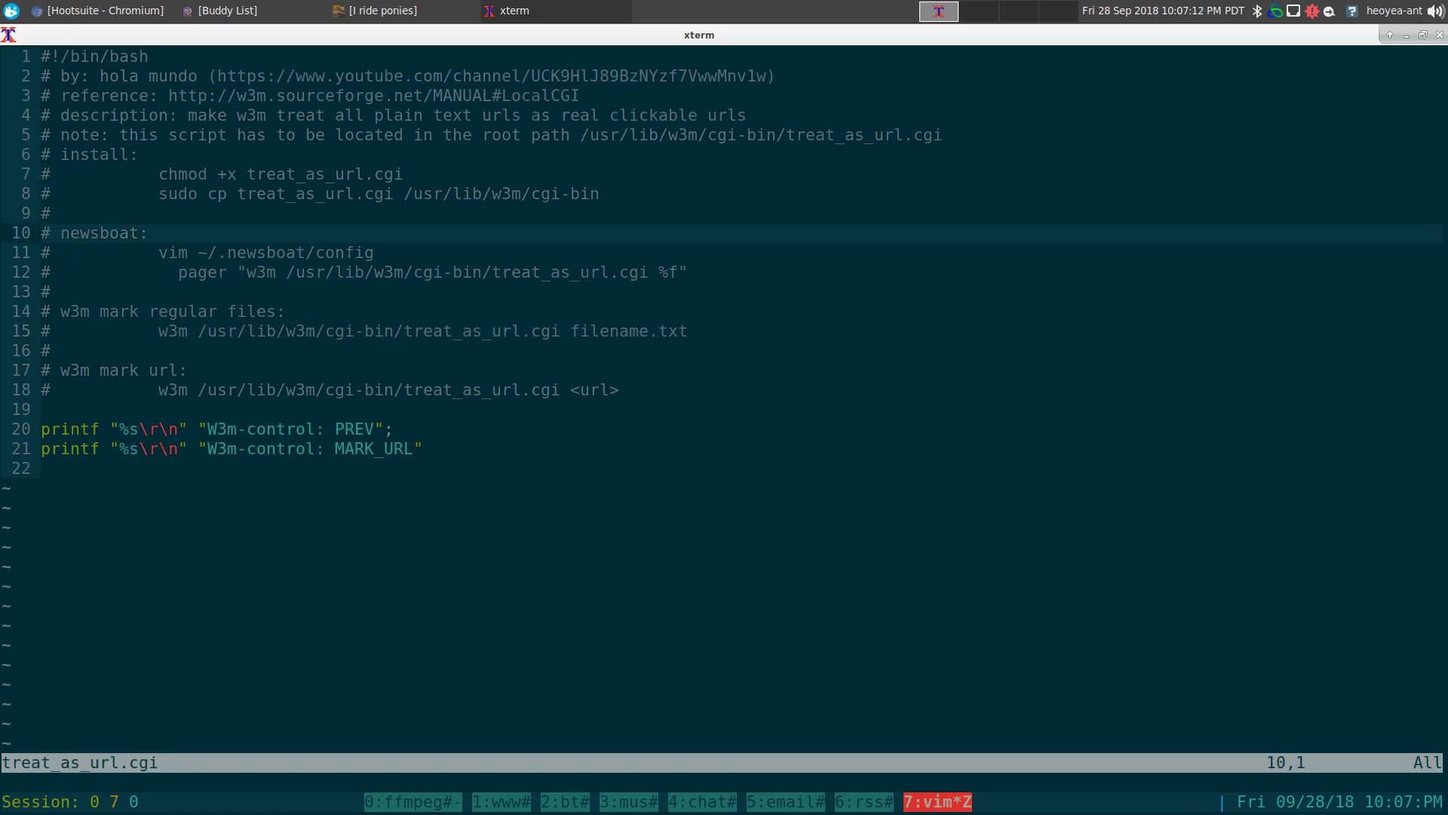
key(shift+v)
key(j)
key(j)
key(j)
key(Escape)
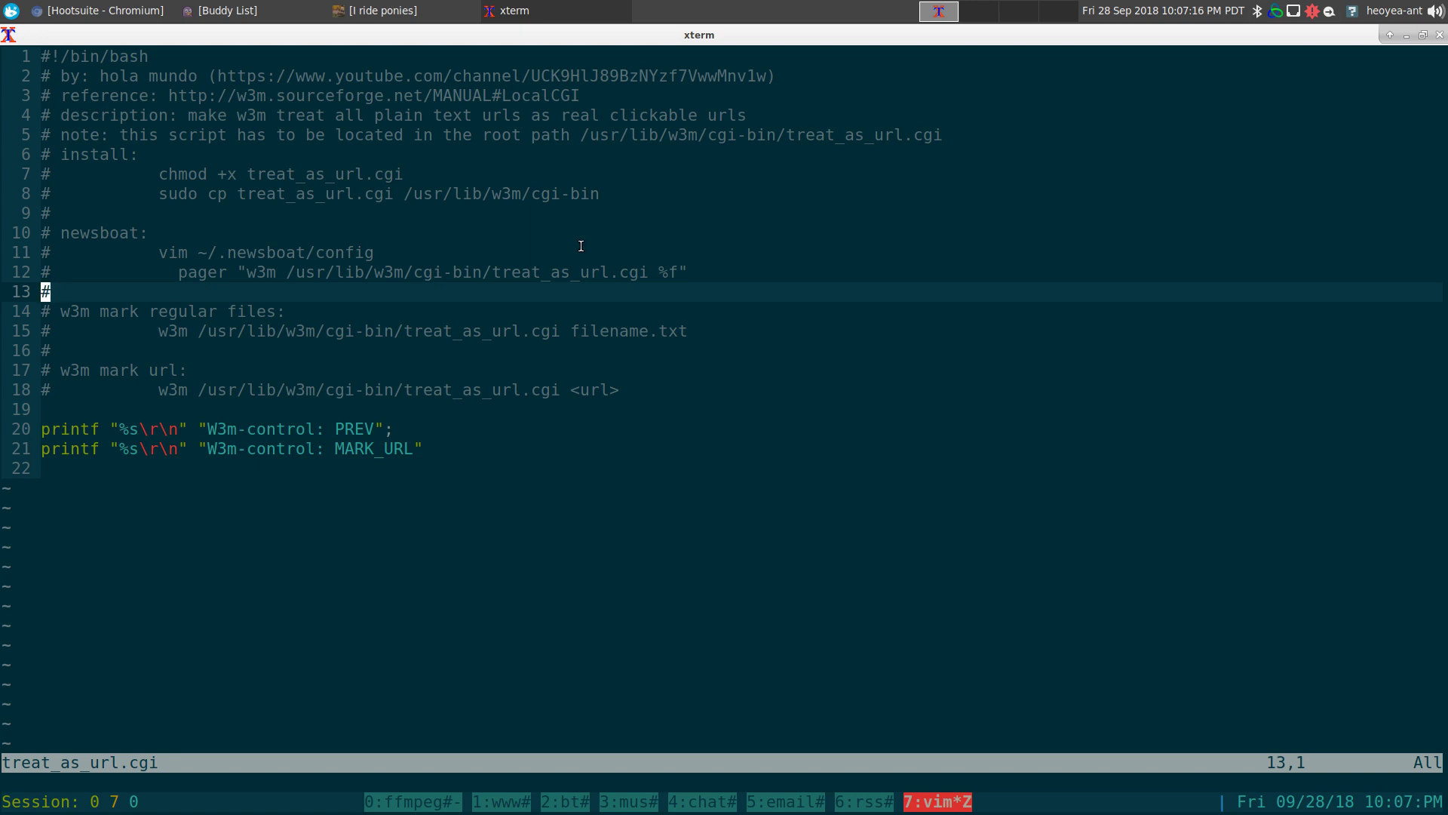
key(k)
key(k)
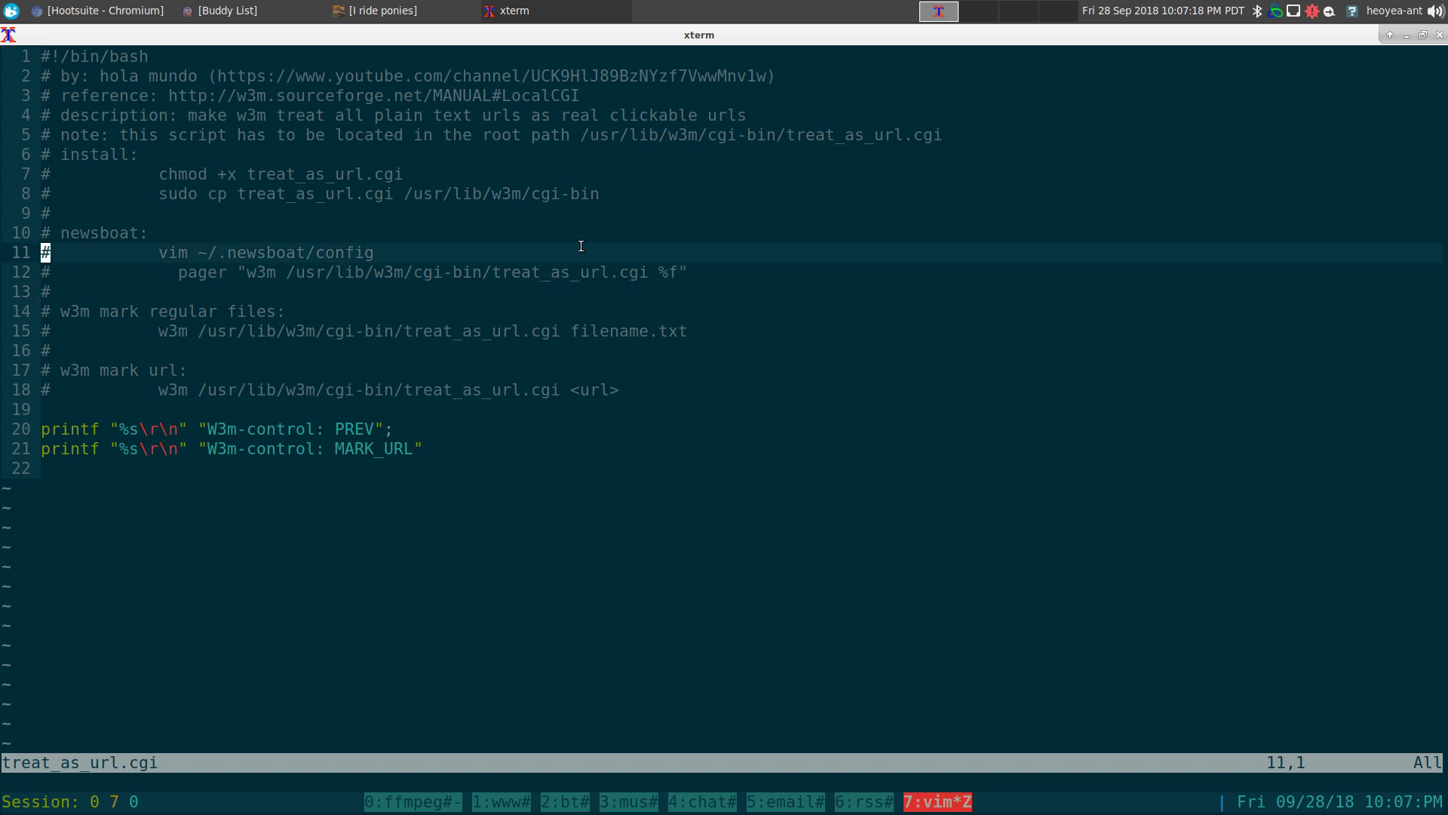
key(j)
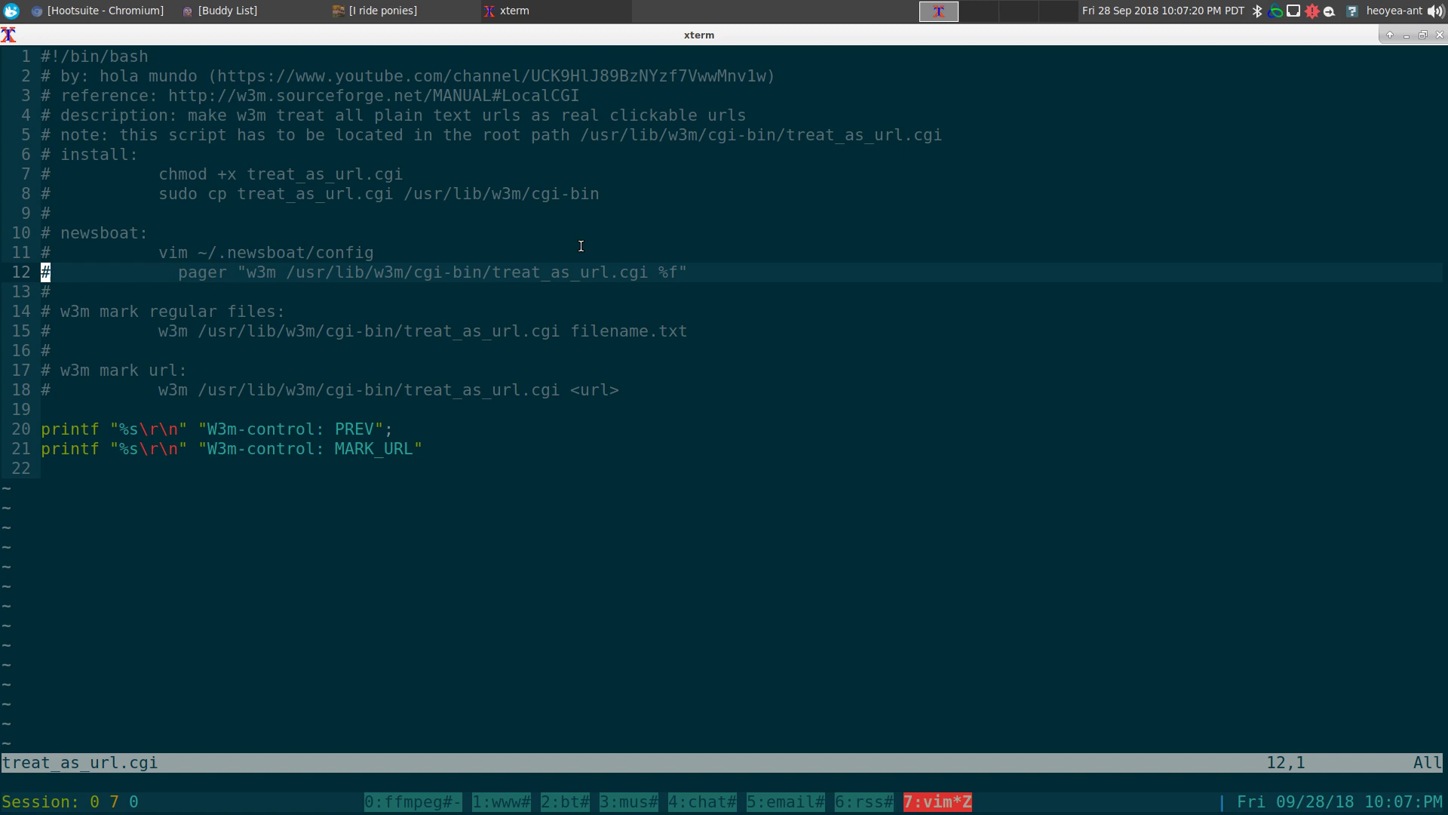
- Highlight the regular-files example on lines 14 and 15
key(j)
key(j)
key(shift+v)
key(j)
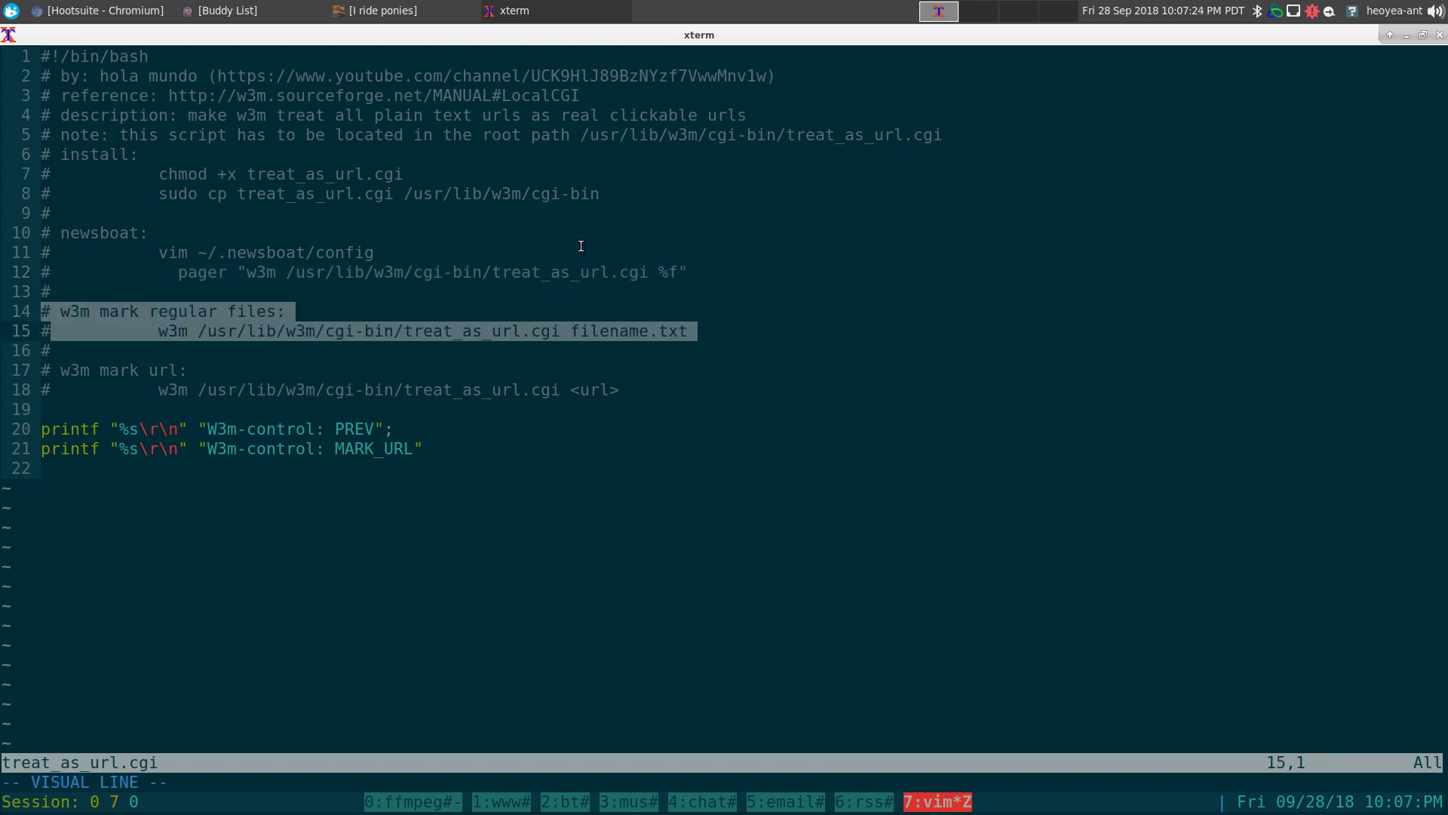
key(Escape)
key(k)
key(shift+v)
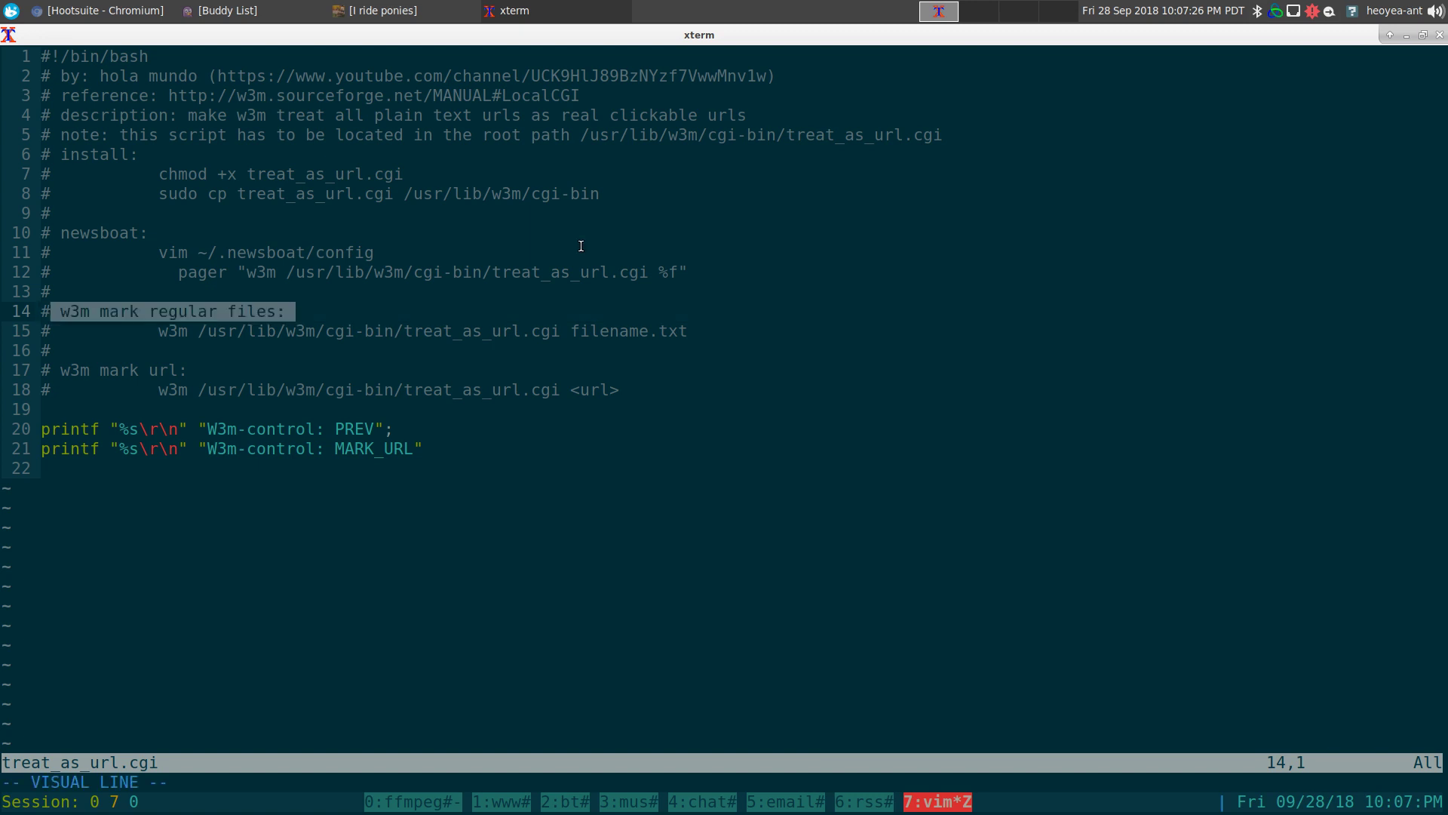
key(j)
key(Escape)
- Highlight the mark-url example on lines 17 and 18
key(j)
key(j)
key(shift+v)
key(j)
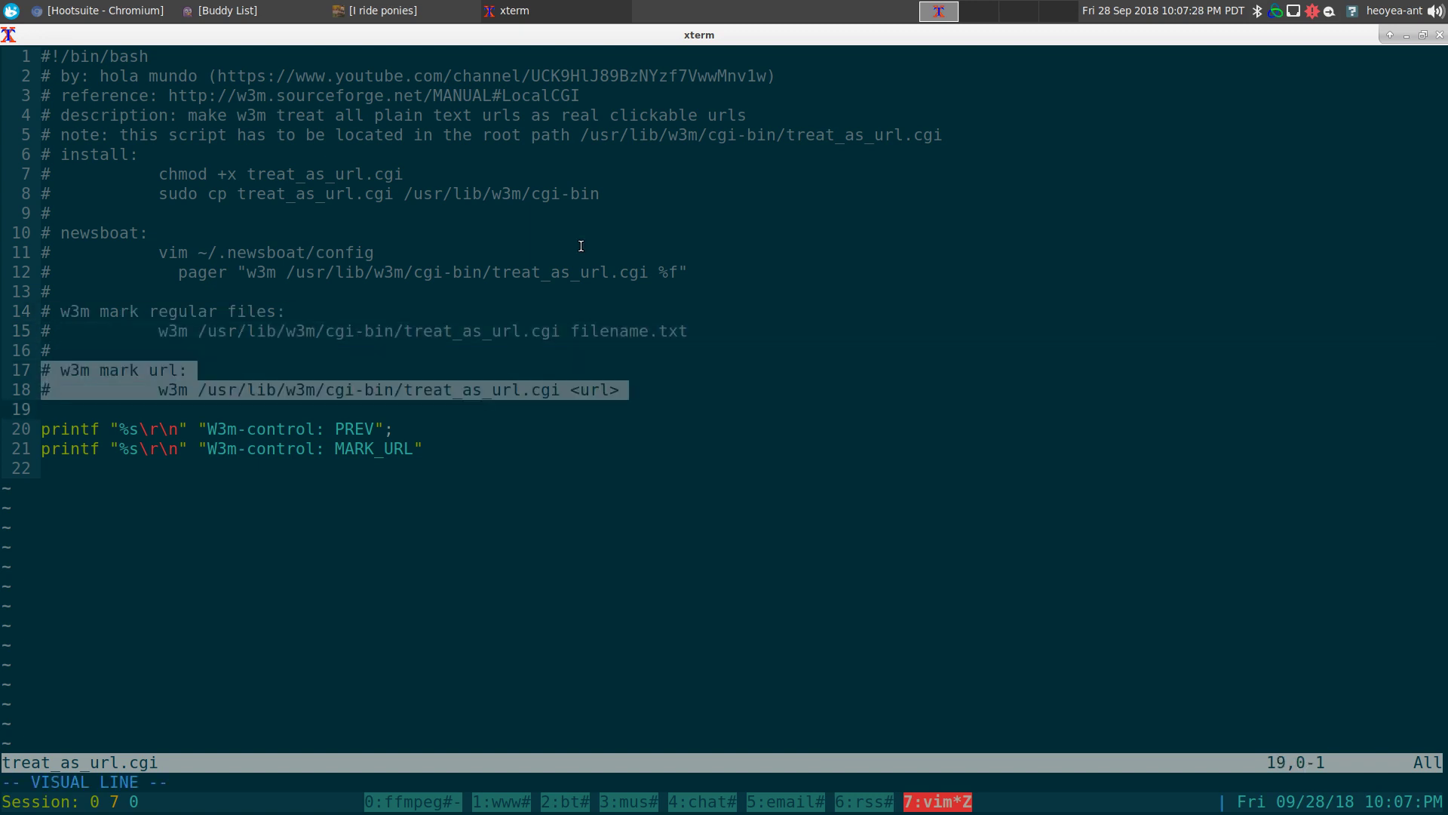
key(Escape)
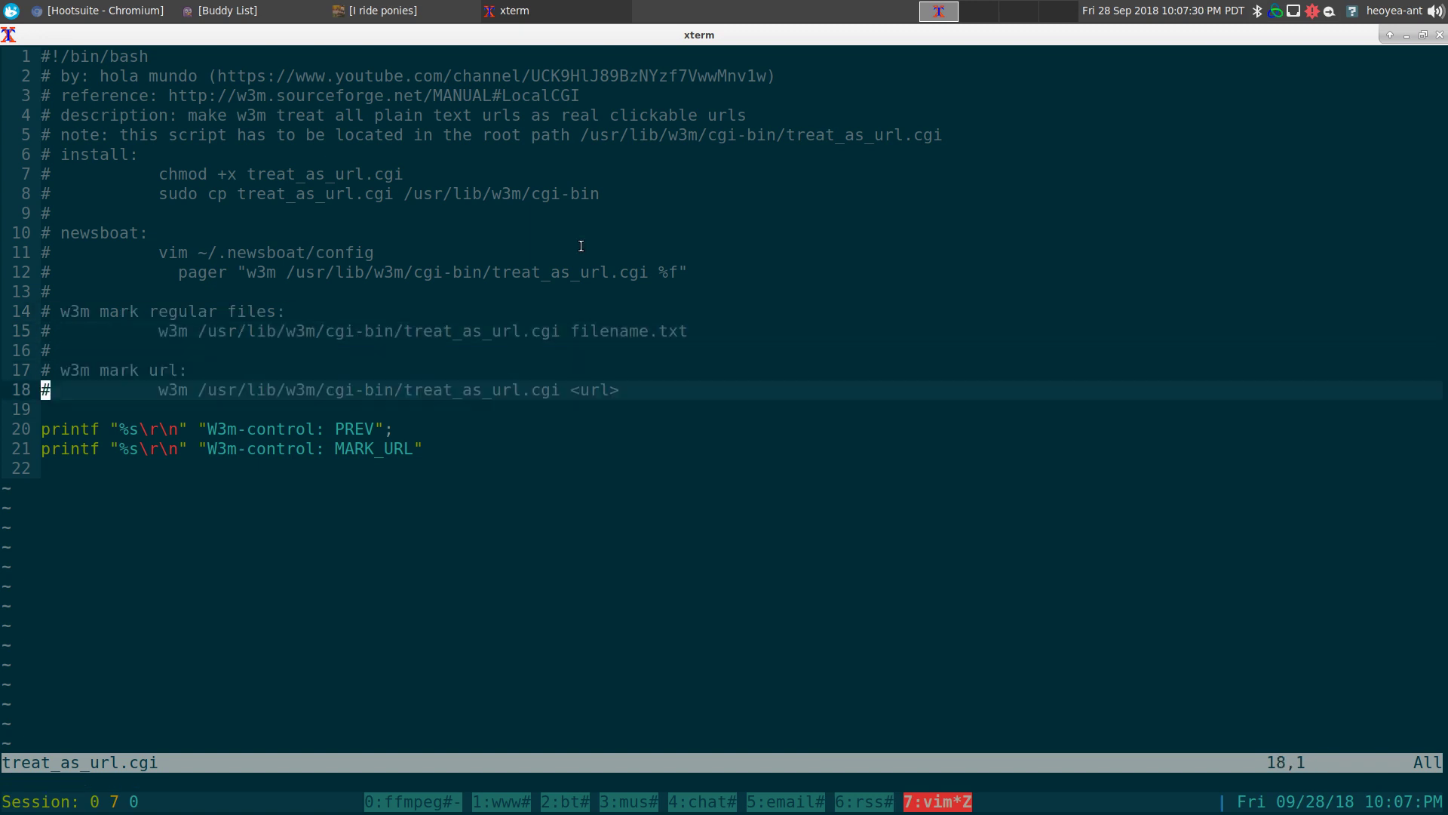
key(l)
key(l)
key(l)
key(l)
key(l)
key(l)
key(l)
key(l)
key(l)
key(l)
key(l)
key(l)
key(l)
key(l)
key(l)
key(l)
key(l)
key(l)
key(l)
key(l)
key(l)
key(l)
key(l)
key(l)
key(l)
key(l)
key(l)
key(l)
key(l)
key(l)
key(l)
key(l)
key(l)
key(l)
key(l)
key(l)
key(l)
key(l)
key(l)
key(l)
key(l)
key(l)
key(l)
key(l)
key(l)
key(l)
key(l)
key(l)
key(l)
key(l)
key(l)
key(l)
key(l)
- Highlight the two printf lines sending W3m-control PREV and MARK_URL
key(j)
key(j)
key(shift+v)
key(j)
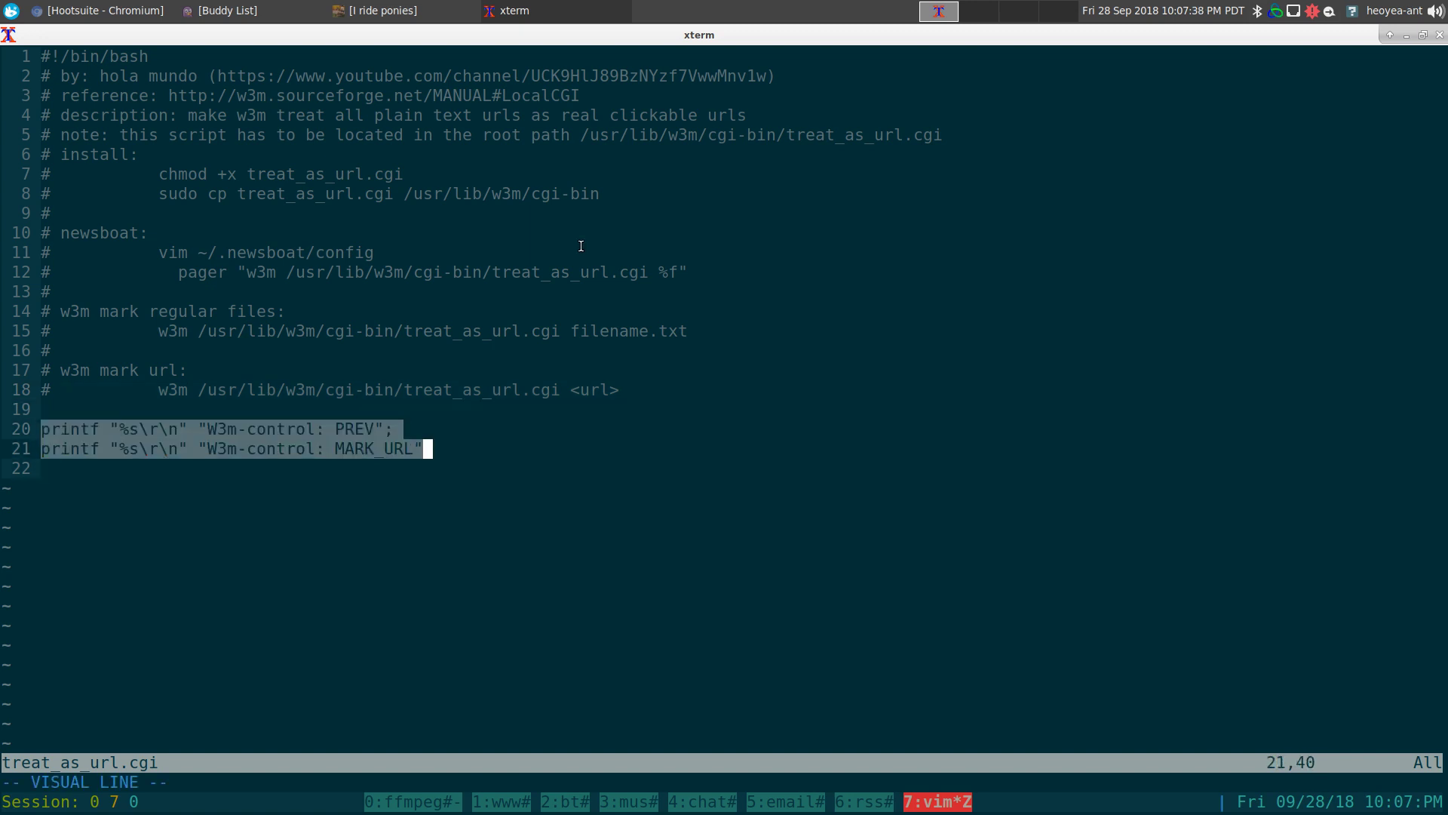
key(Escape)
key(k)
key(k)
key(j)
key(j)
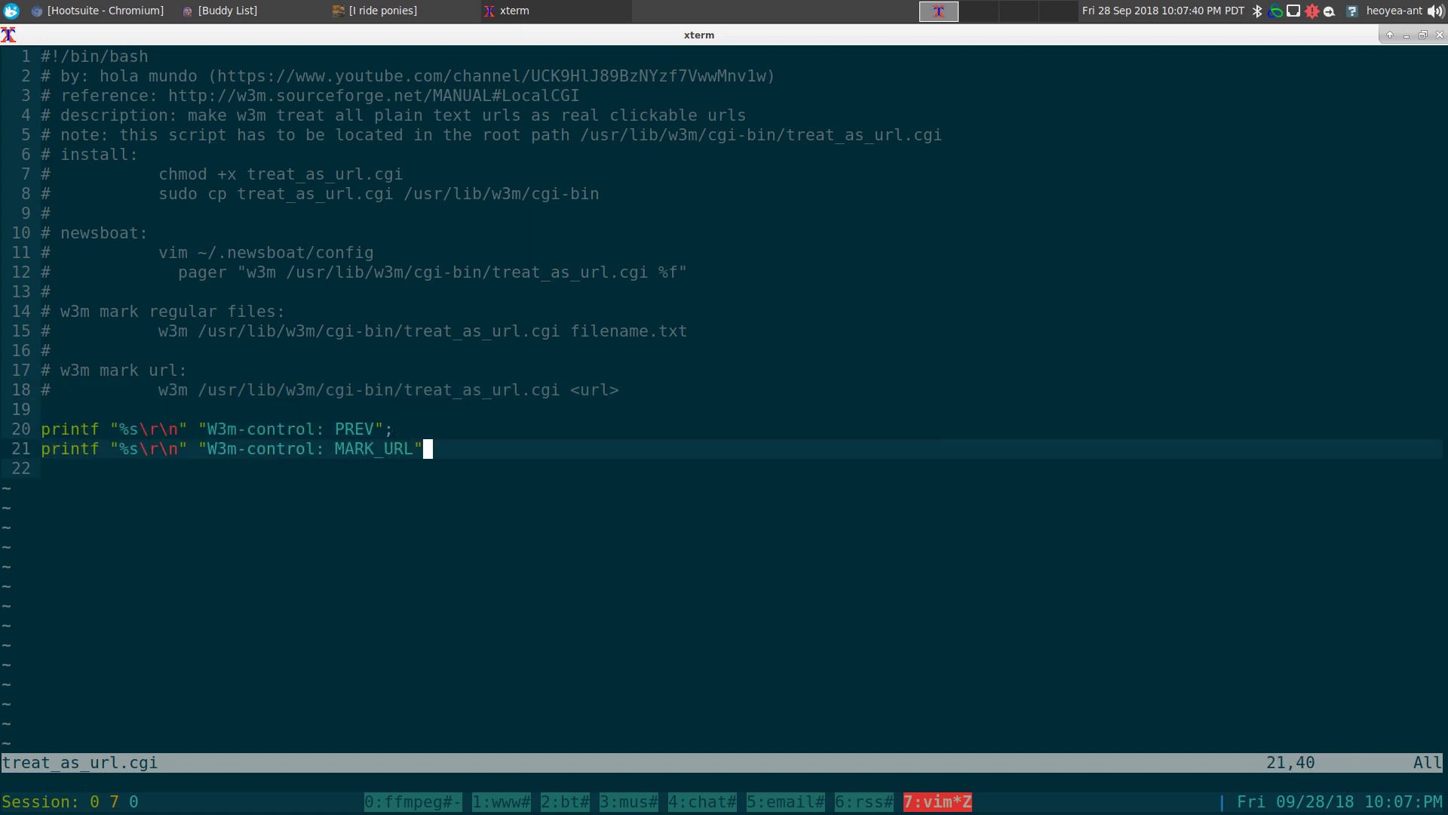
key(k)
key(k)
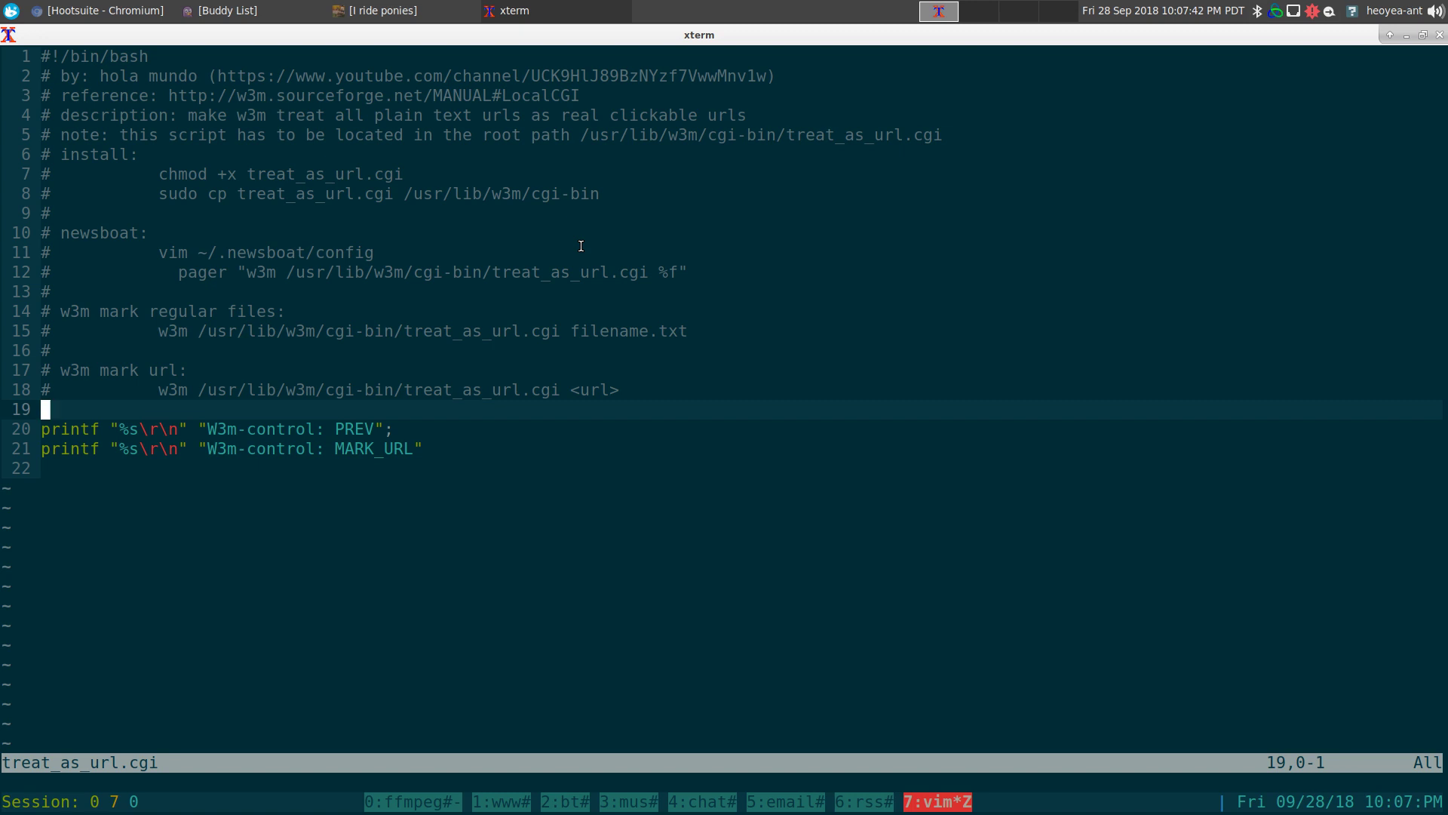
key(j)
key(A)
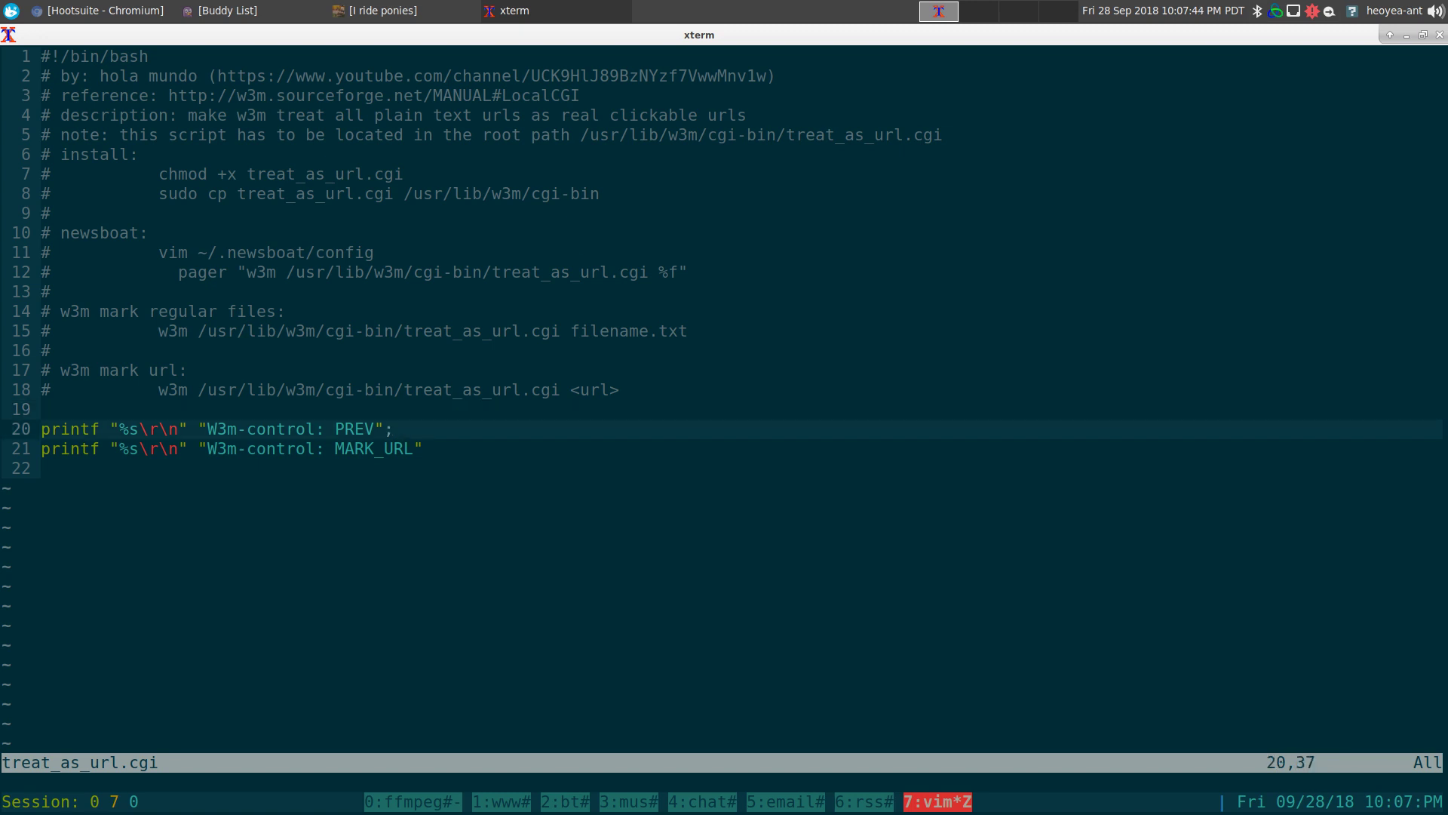
key(shift+v)
key(j)
key(Escape)
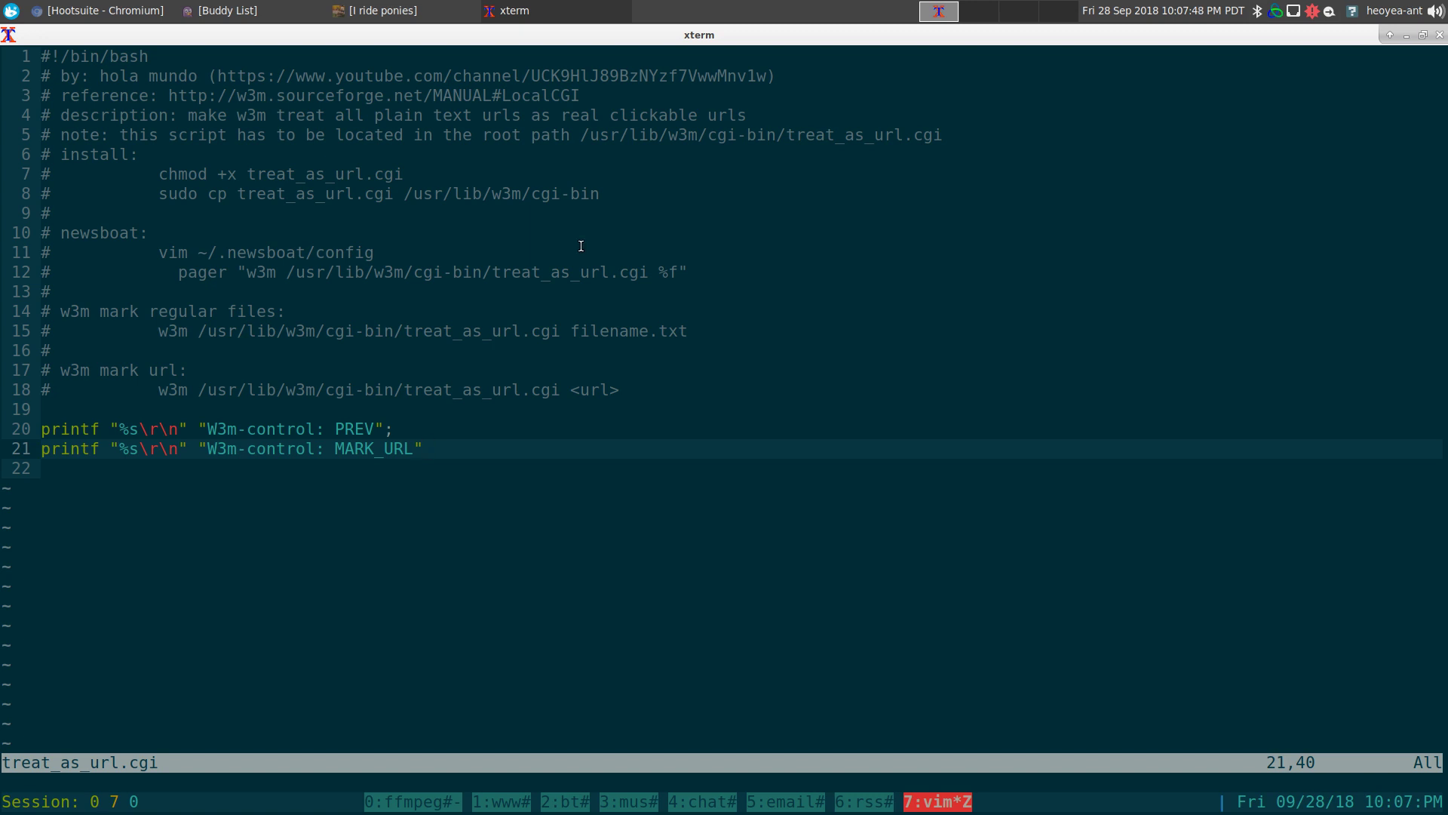
- Save treat_as_url.cgi, then move to the scripts shell pane and zoom it to fill the window
text(:wq)
key(Return)
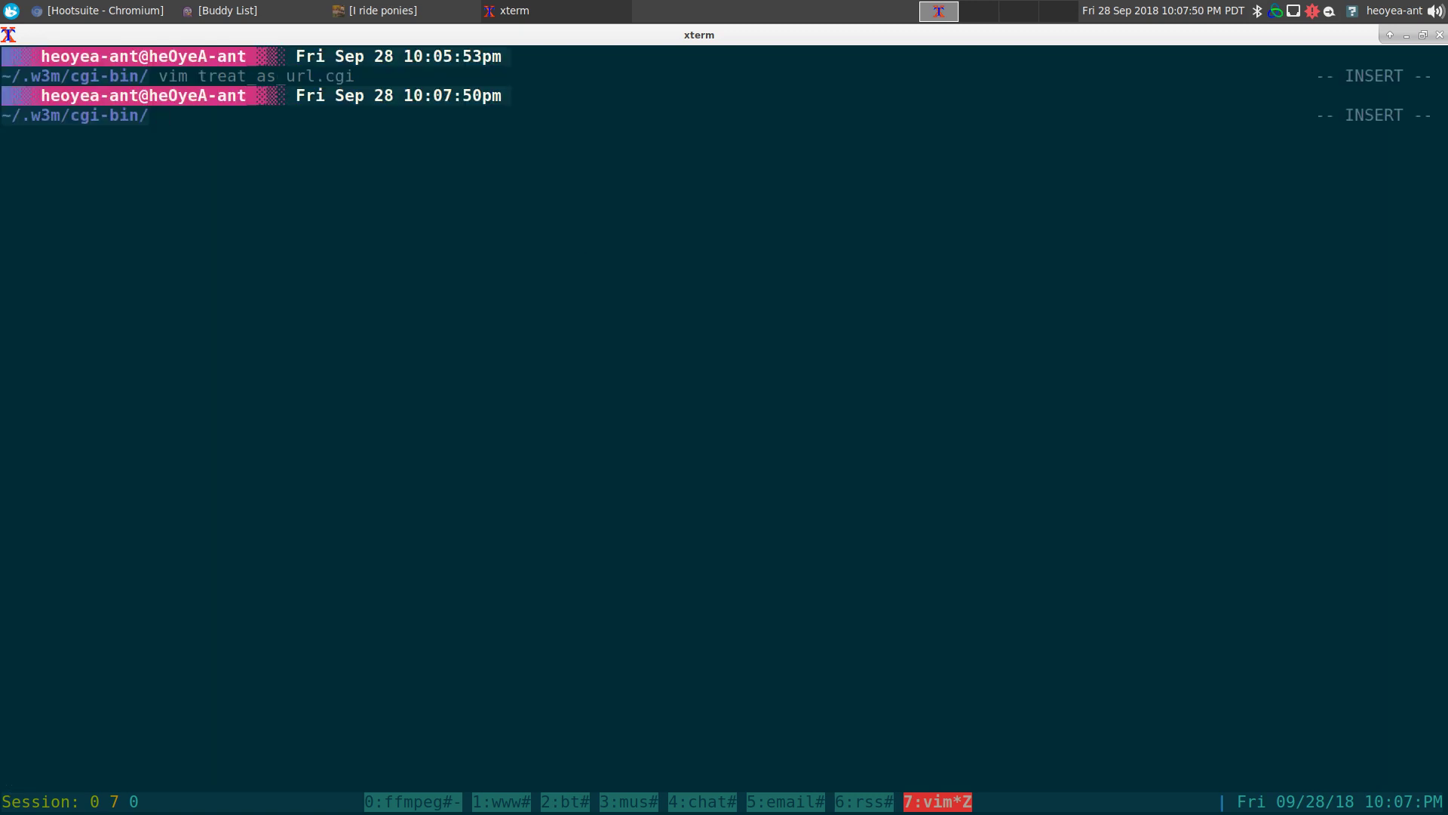
key(ctrl+a)
key(Down)
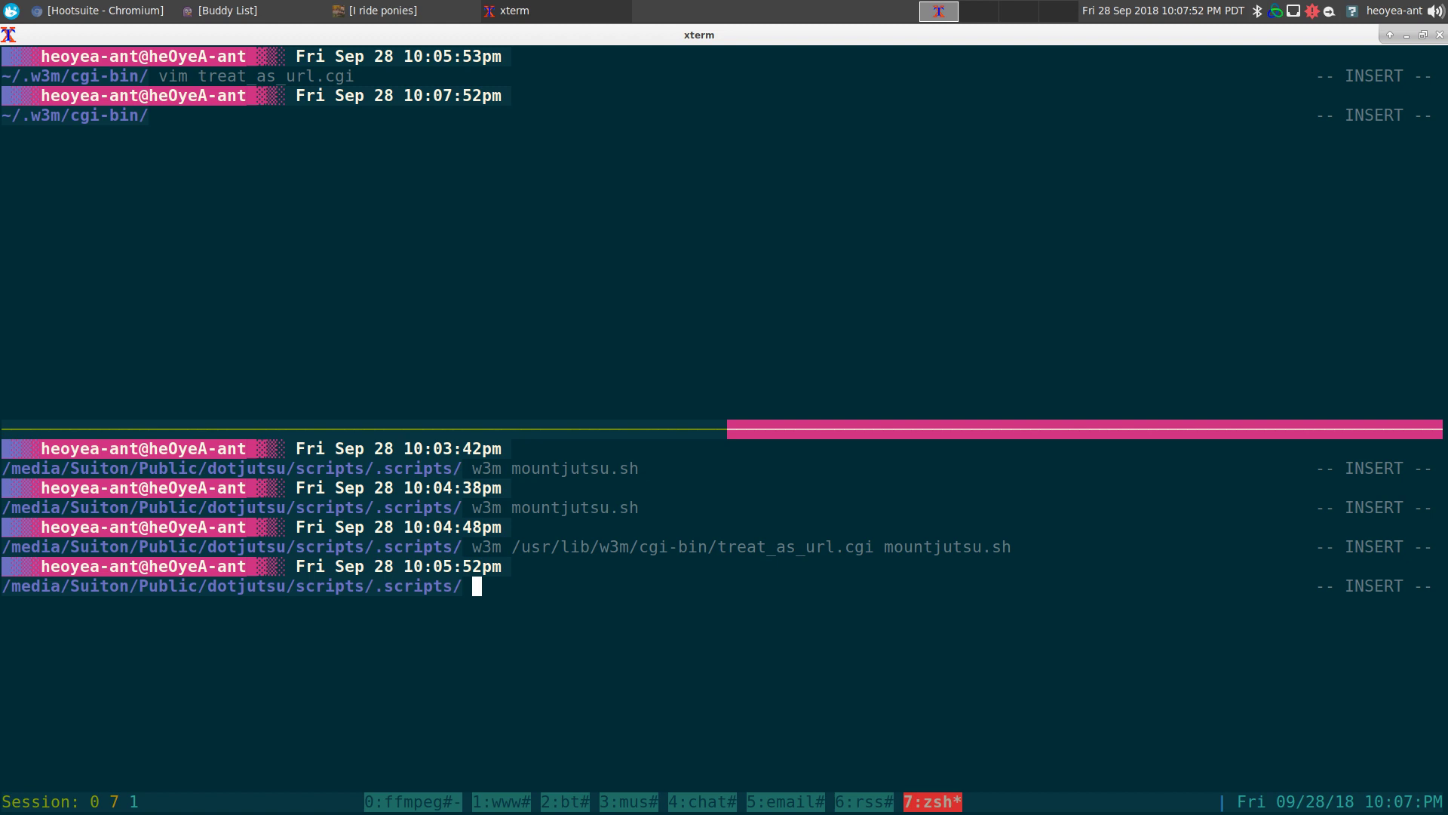
key(ctrl+a)
key(a)
key(BackSpace)
key(ctrl+a)
key(z)
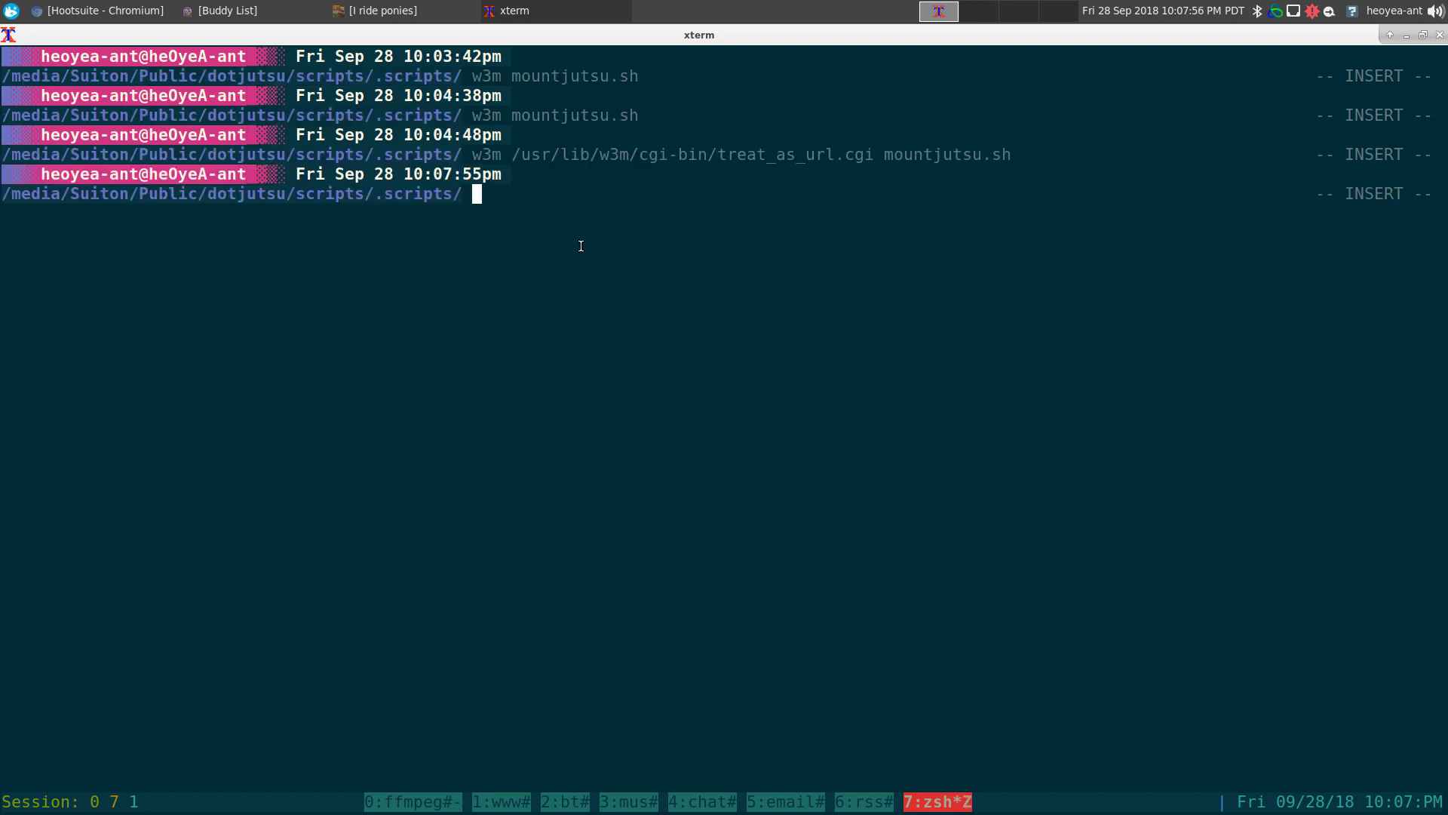
- Rerun w3m treat_as_url.cgi on mountjutsu.sh, quit, and clear the screen
key(Up)
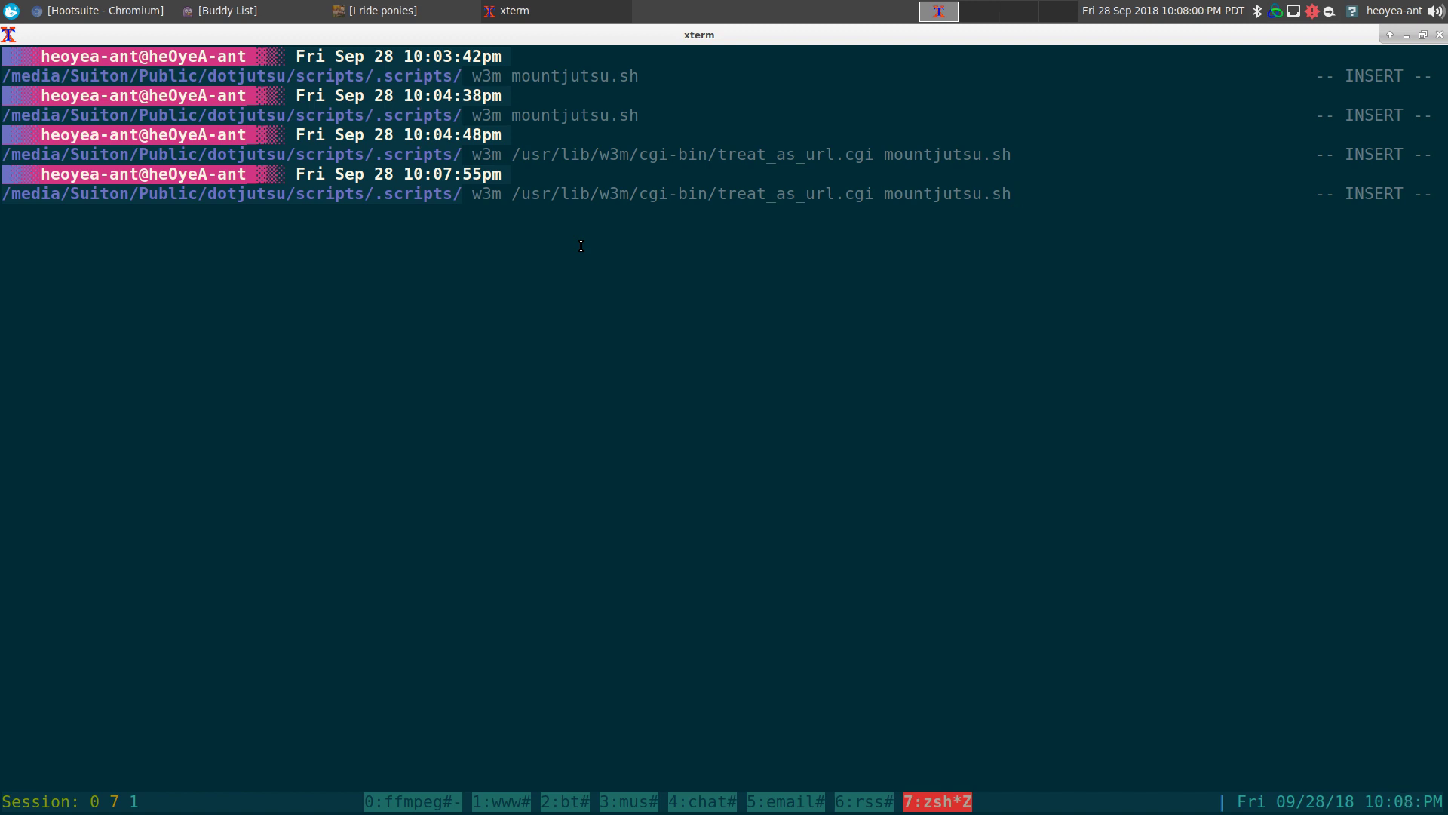
key(Return)
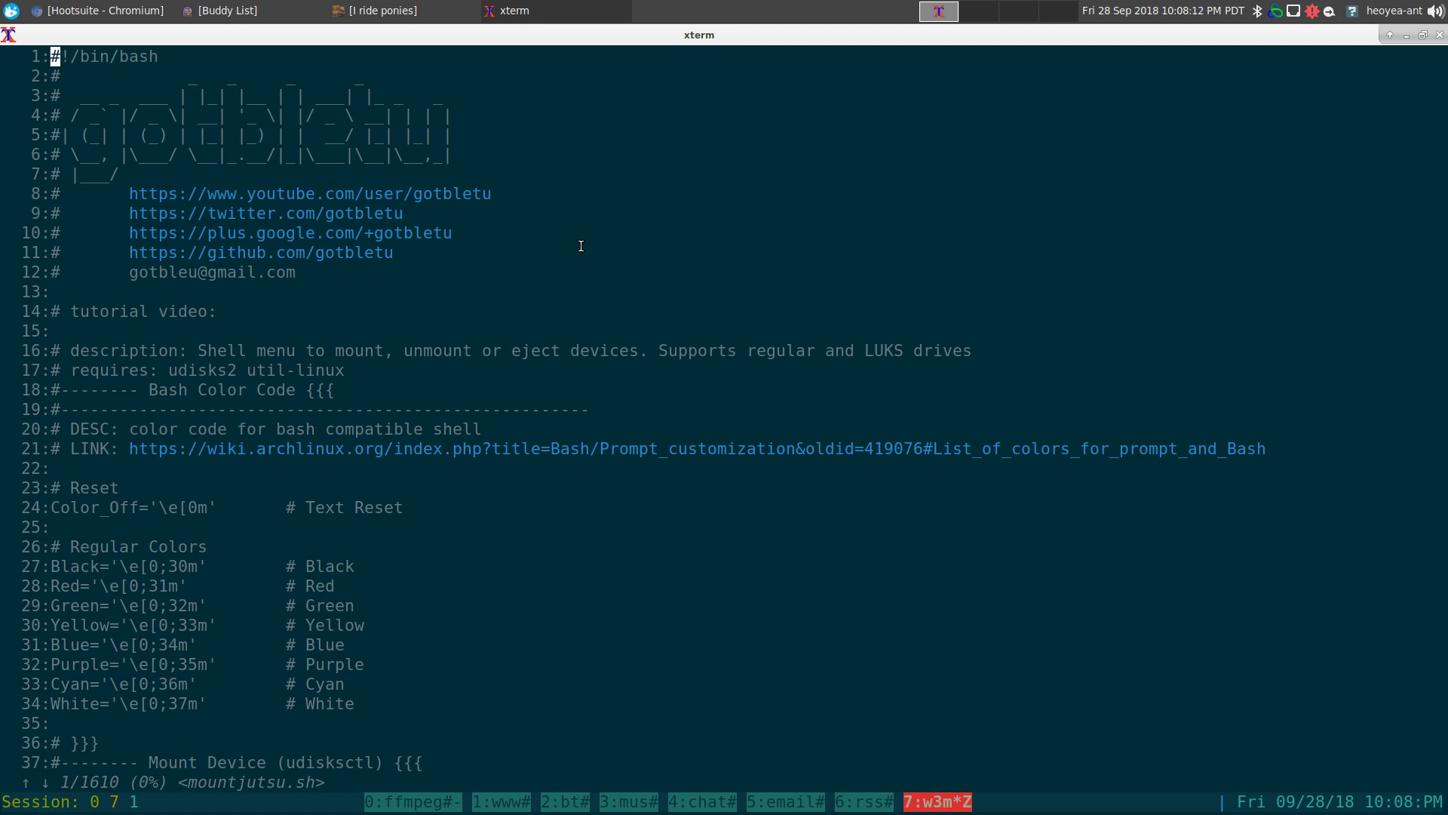
key(q)
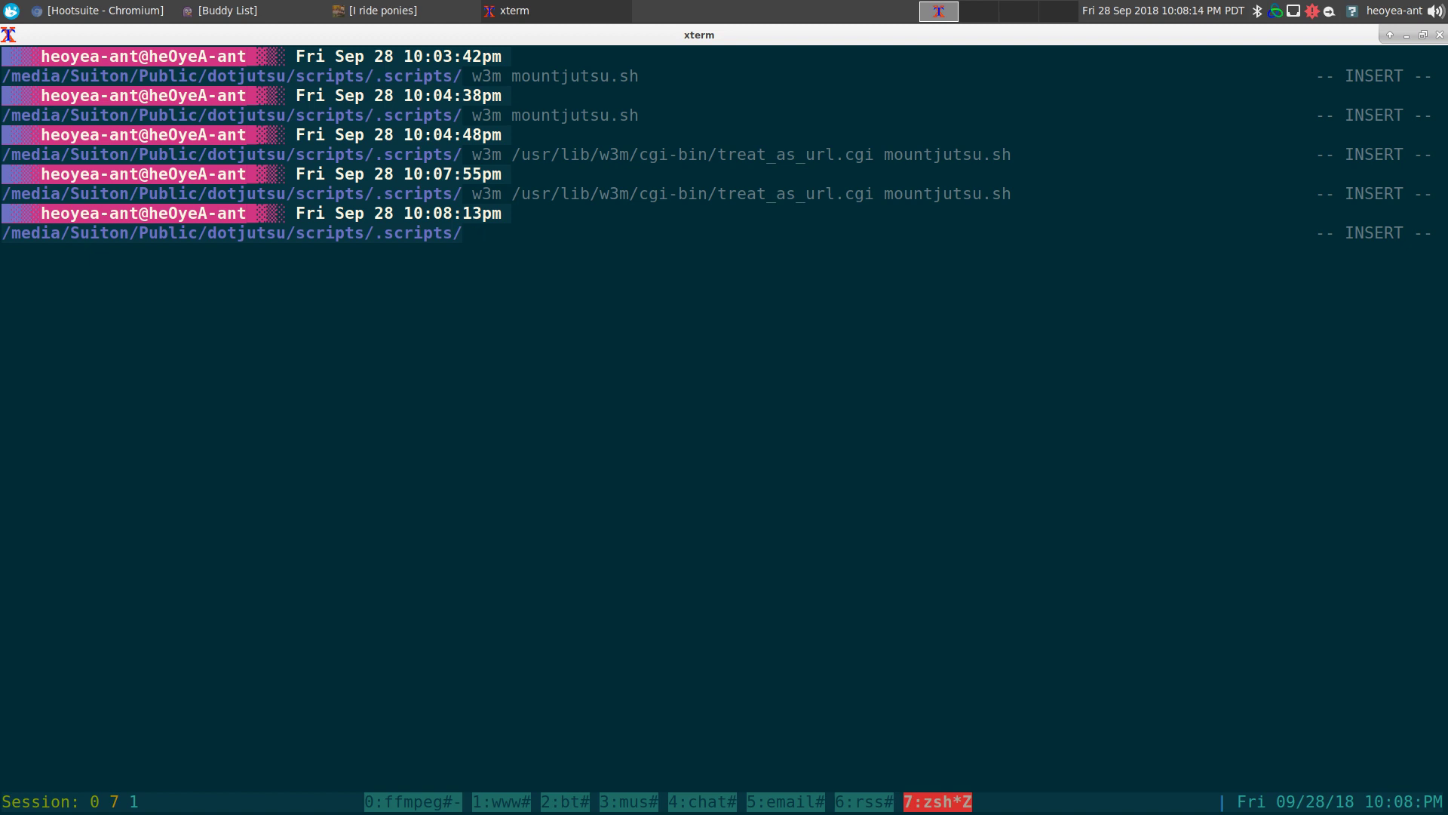
key(ctrl+l)
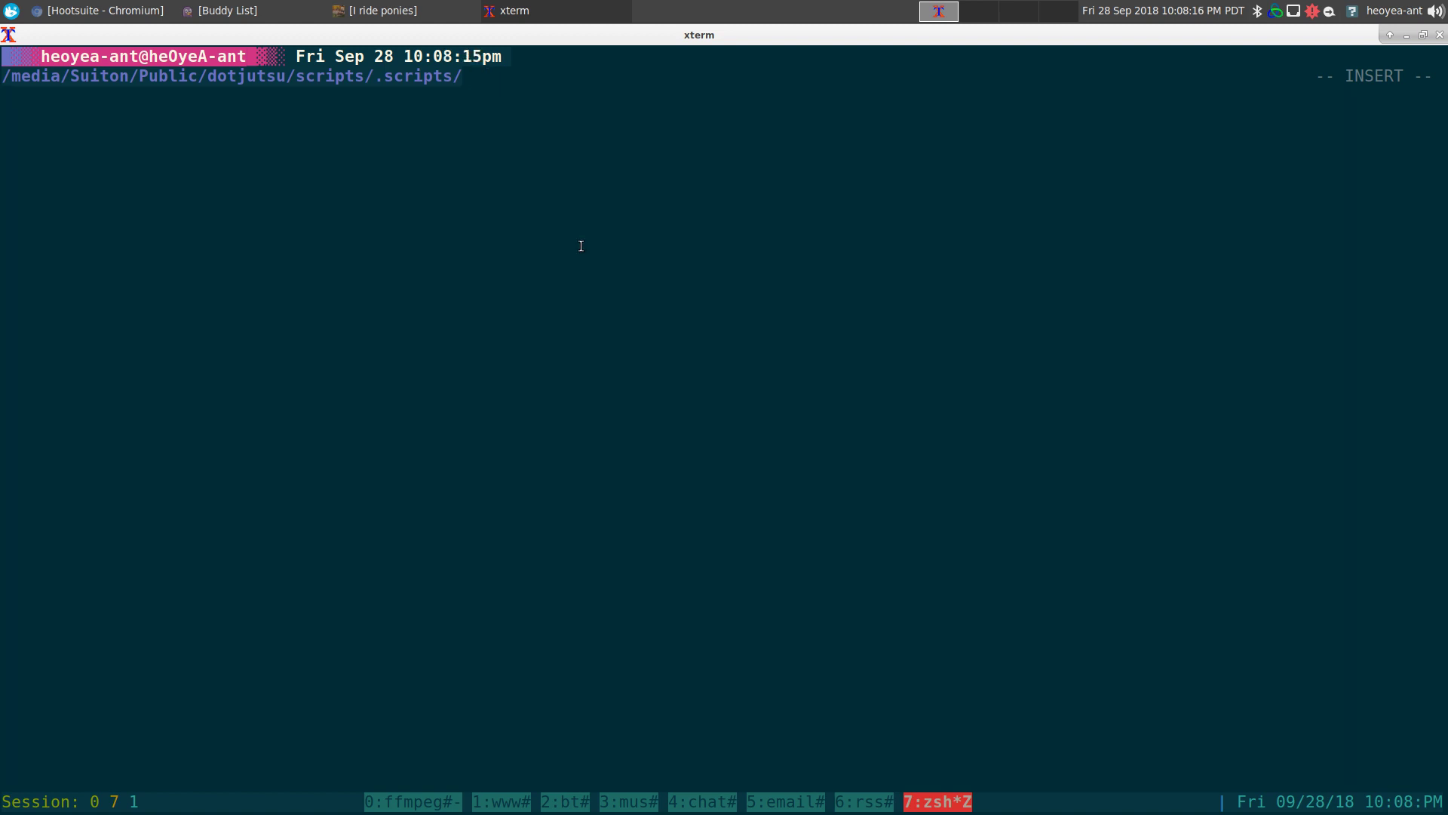
- Open ~/.aliasrc with cfg-aliasrc and select the commented w3m alias block
text(cfg-aliasrc)
key(Return)
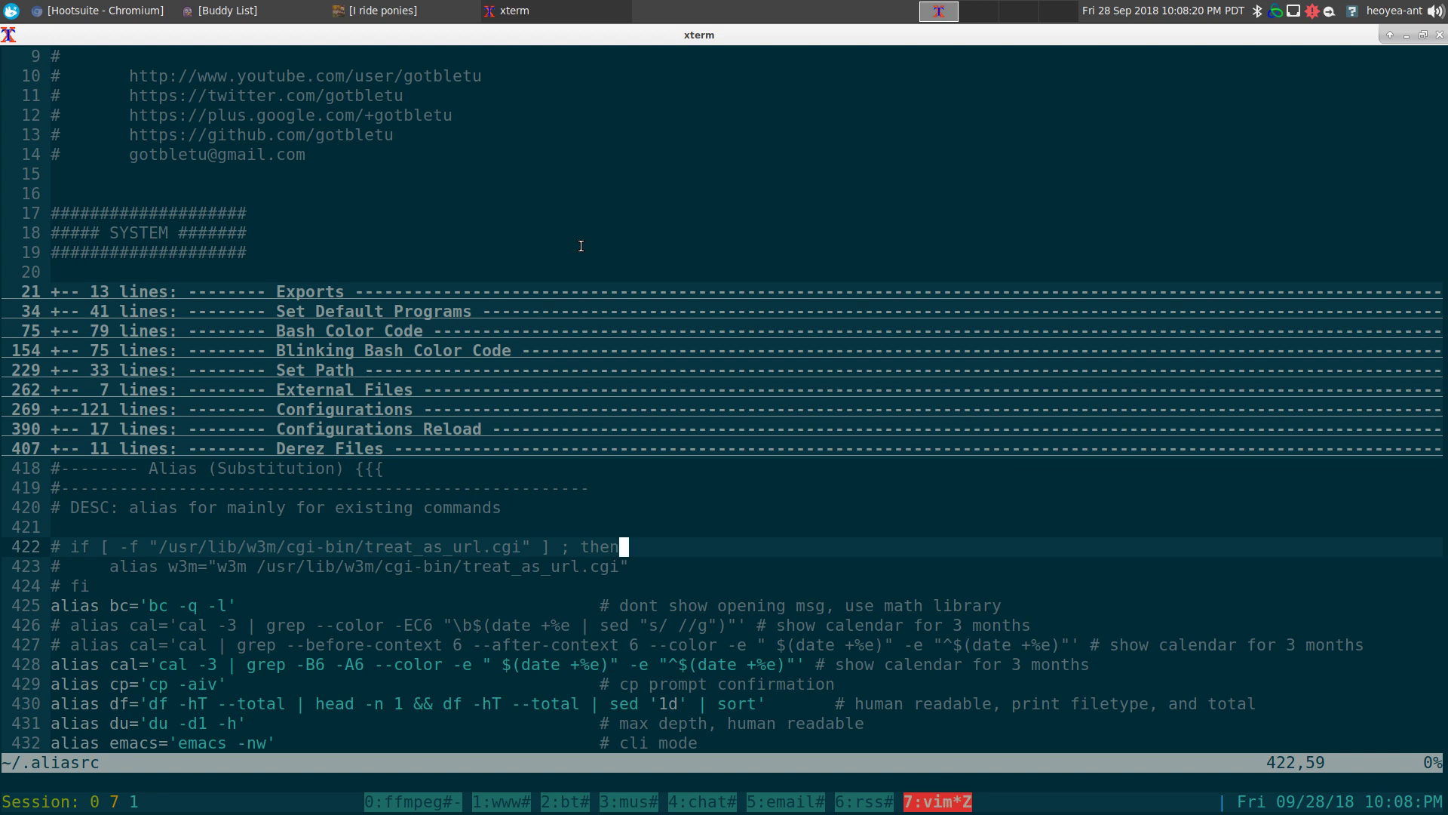
key(shift+v)
key(j)
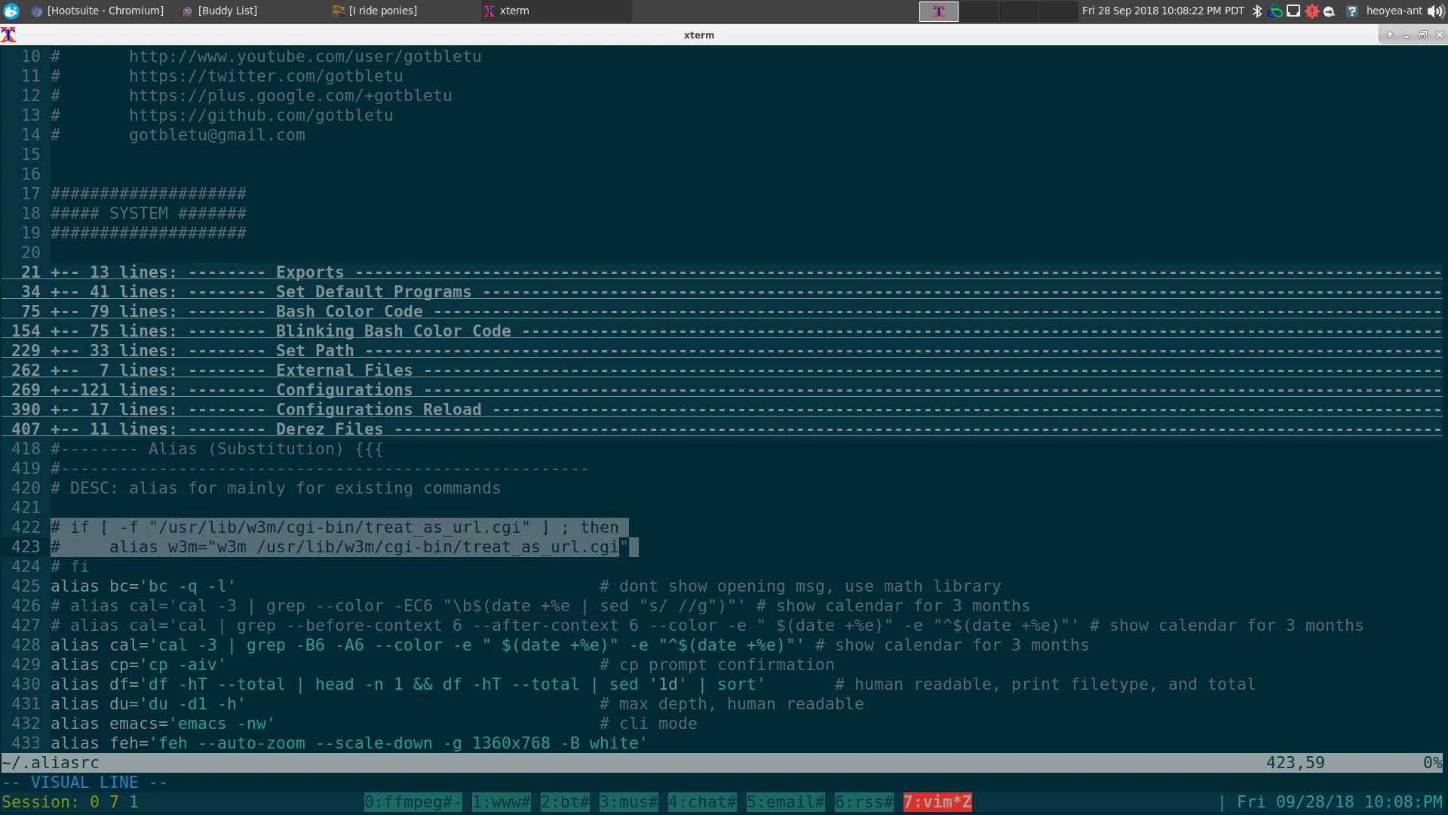
key(j)
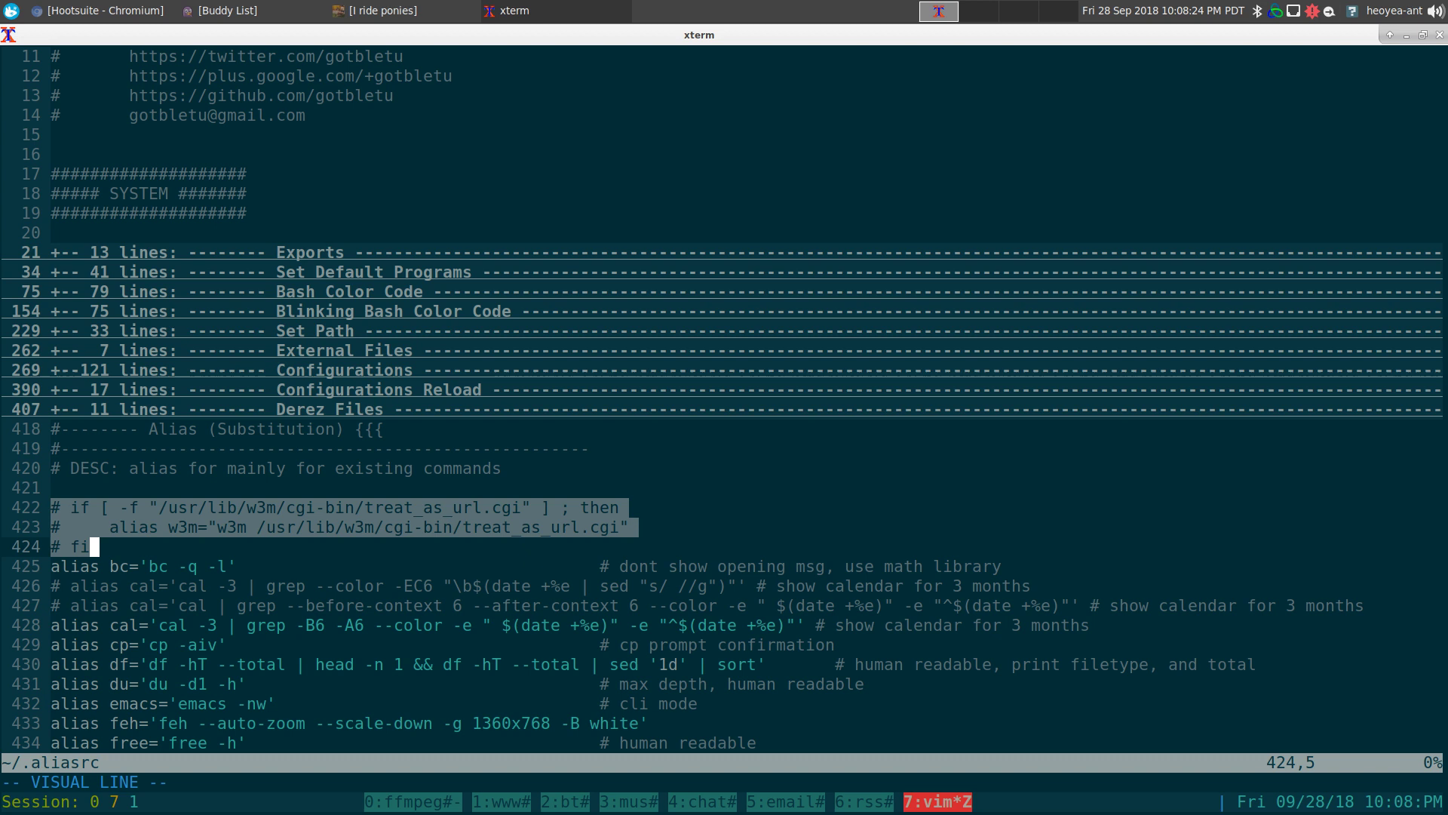
key(Escape)
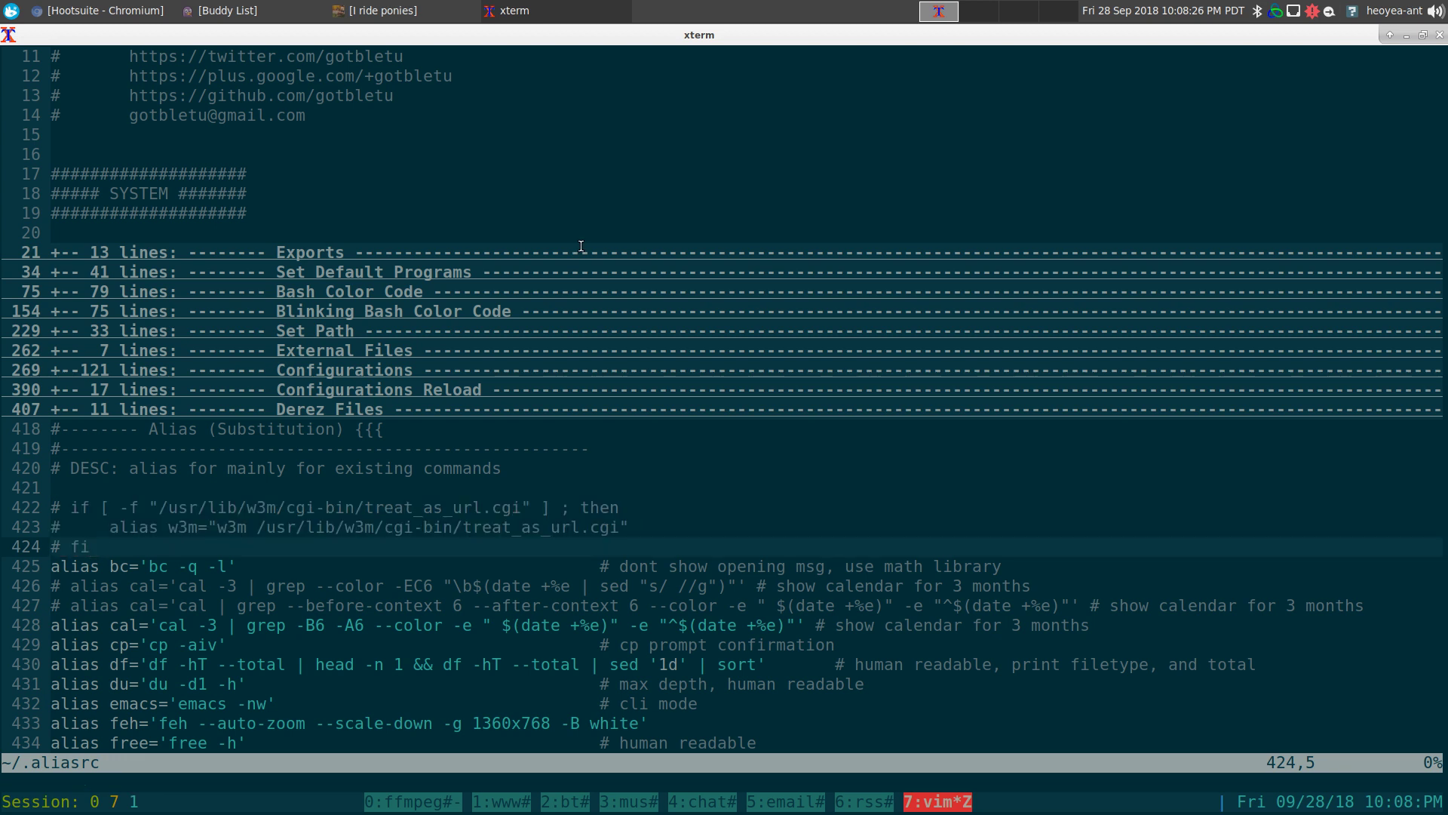
- Reselect the three alias lines and uncomment them with tcomment's gc
key(g)
key(v)
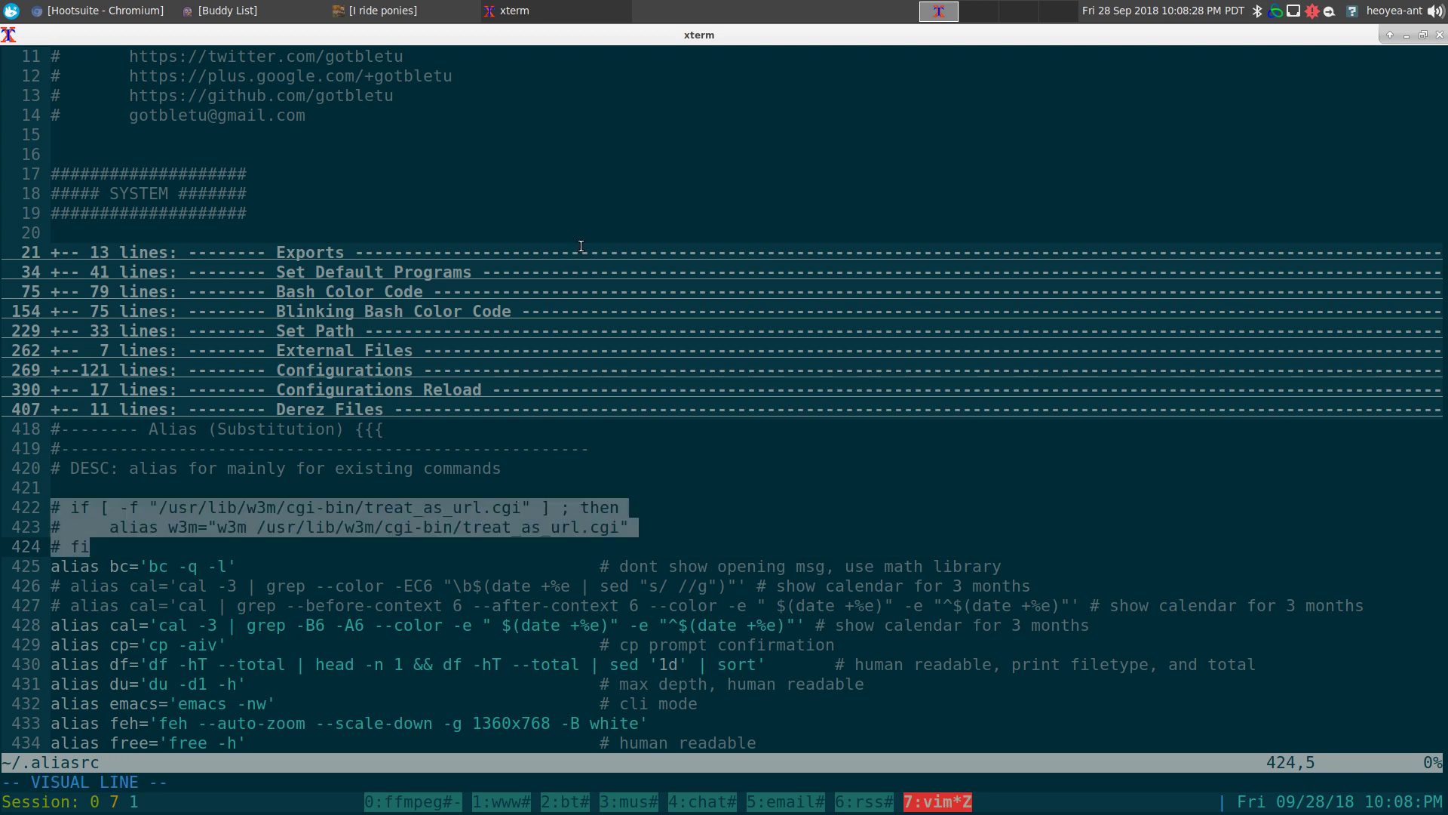
key(g)
key(c)
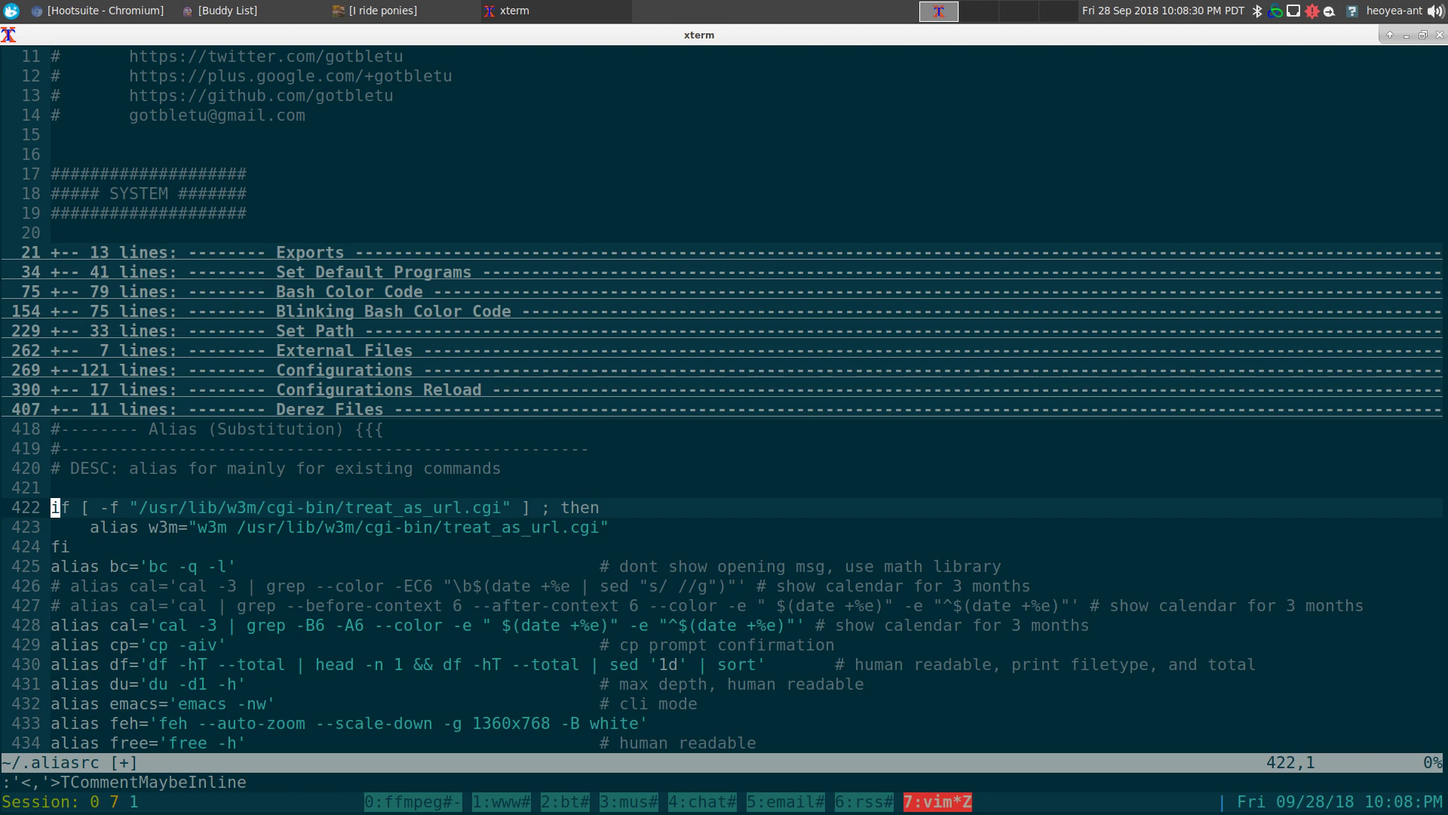
key(V)
key(j)
key(Escape)
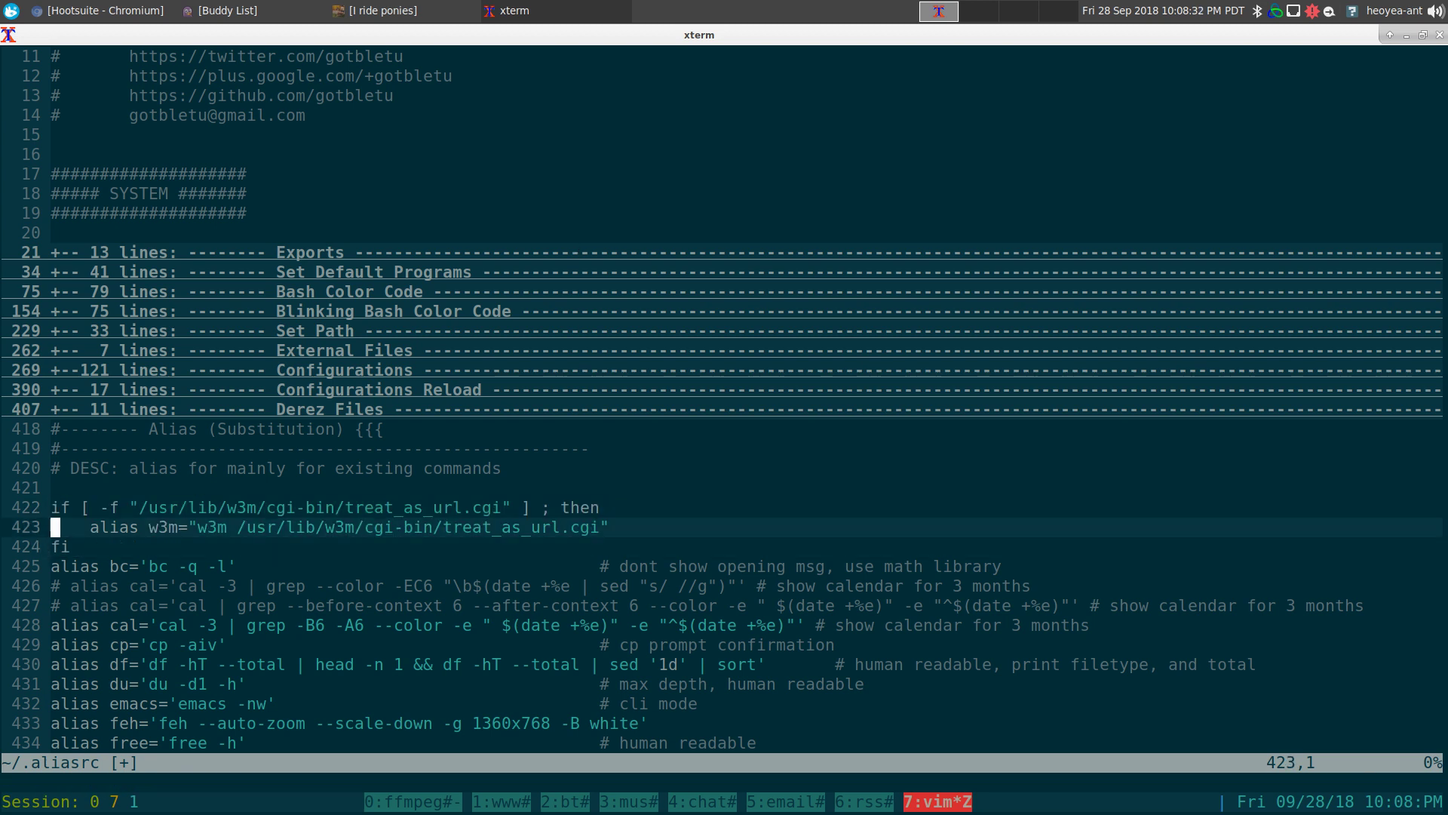
- Move along the w3m alias line to the end of its treat_as_url.cgi path
key(k)
key(w)
key(w)
key(w)
key(w)
key(j)
key(e)
key(e)
key(l)
key(l)
key(l)
key(l)
key(l)
key(l)
key(l)
key(l)
key(l)
key(l)
key(l)
key(l)
key(l)
key(l)
key(l)
key(l)
key(l)
key(l)
key(l)
key(l)
key($)
key(a)
- Save ~/.aliasrc and start a fresh zsh to load the alias
key(Escape)
text(:wq)
key(Return)
text(z)
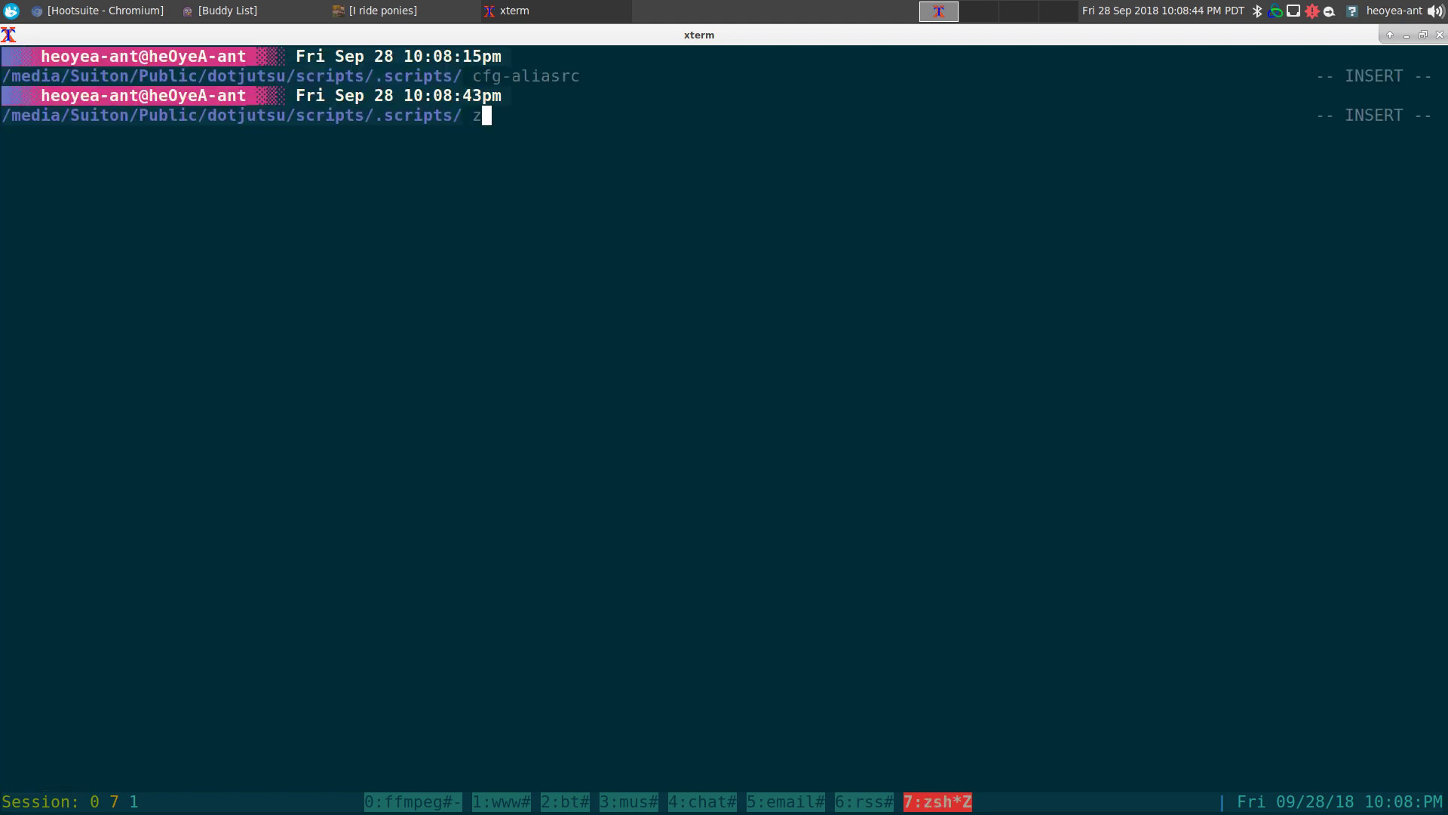
text(sh)
key(Return)
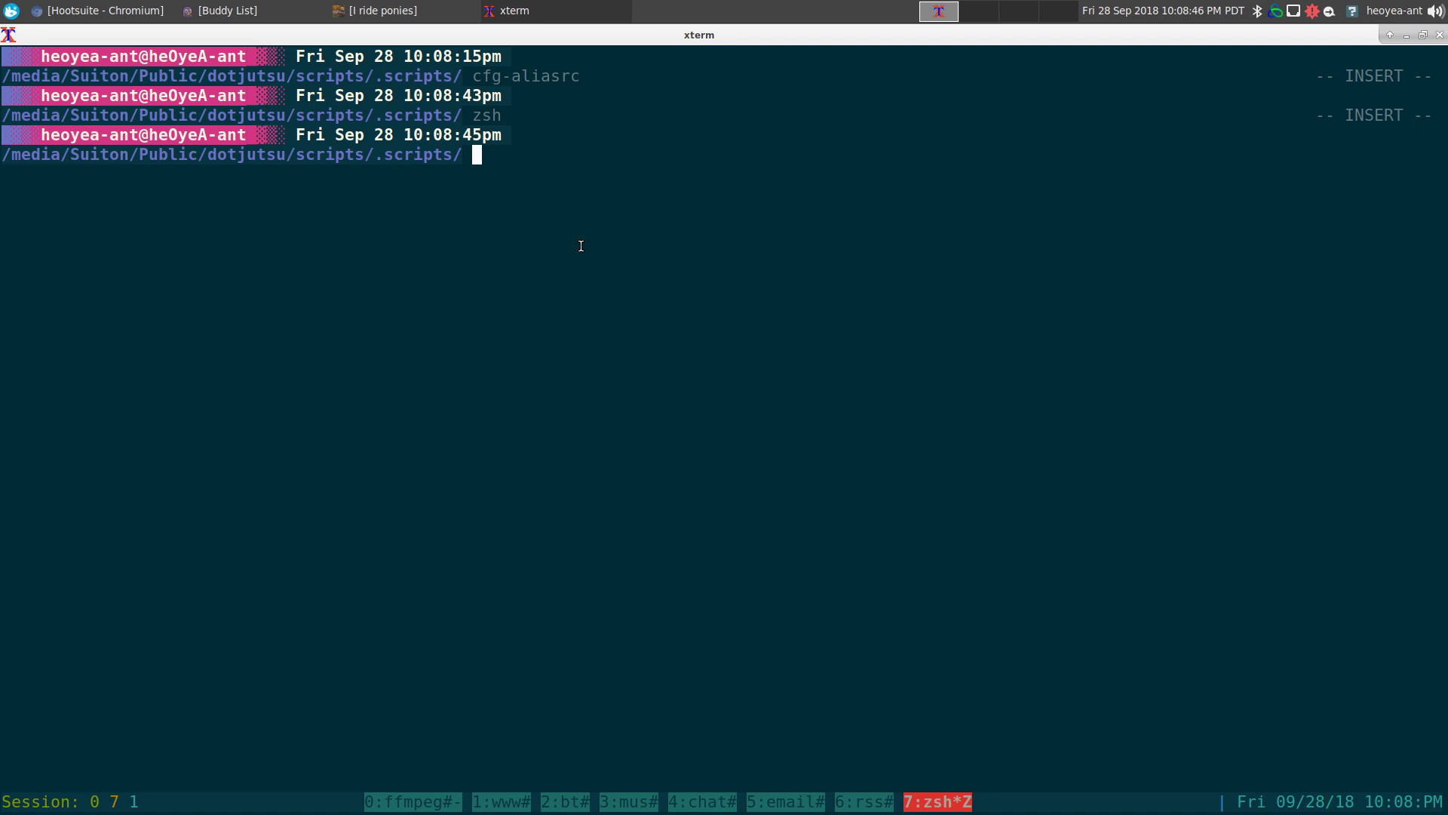
- Run plain w3m mountjutsu.sh, fixing the wrong 'tr' completion to mountjutsu.sh
text(w3m tr)
key(Tab)
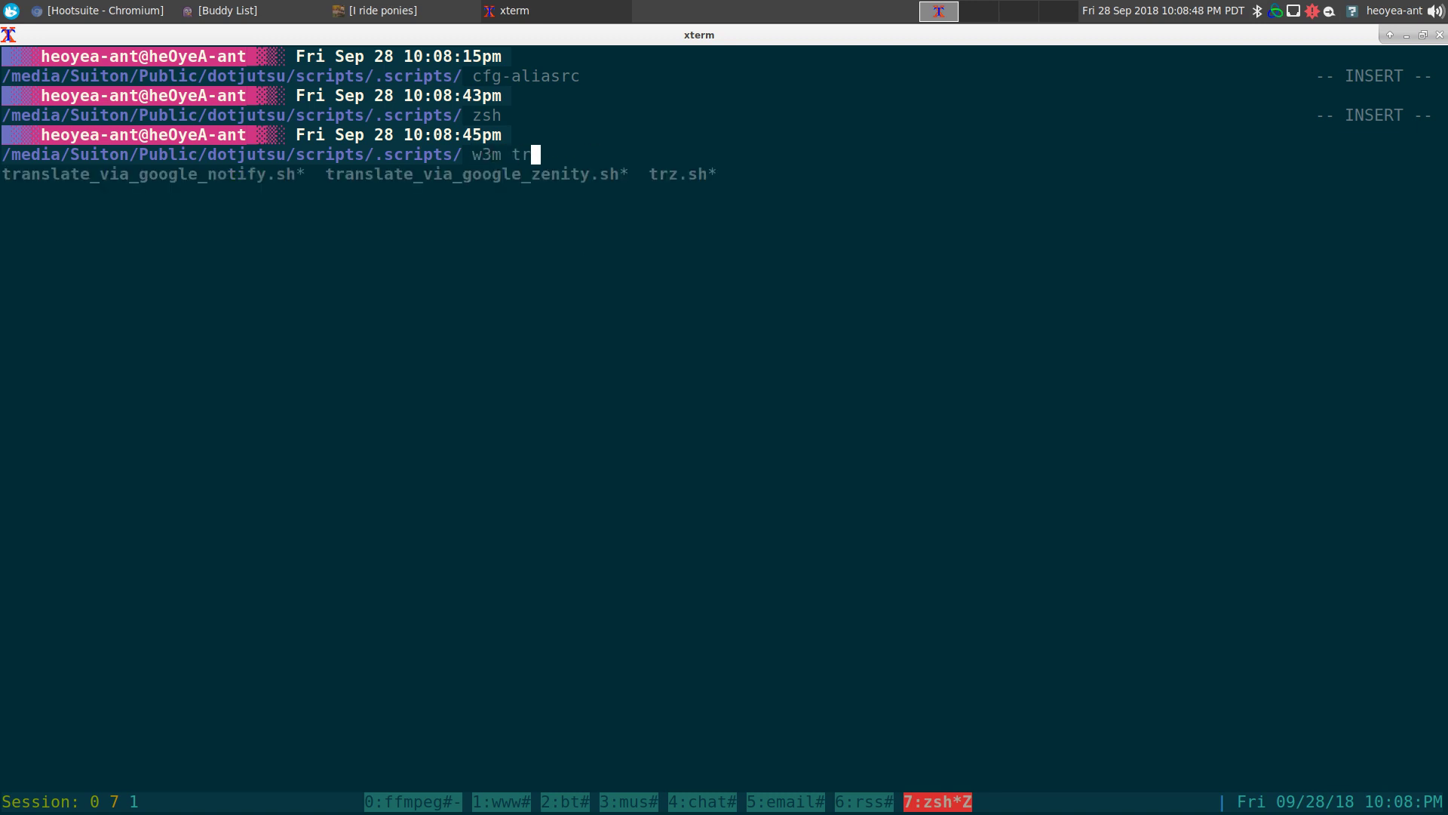
key(Tab)
key(BackSpace)
key(BackSpace)
key(BackSpace)
key(BackSpace)
key(BackSpace)
key(BackSpace)
key(BackSpace)
key(BackSpace)
key(BackSpace)
key(BackSpace)
key(BackSpace)
key(BackSpace)
key(BackSpace)
key(BackSpace)
key(BackSpace)
key(BackSpace)
key(BackSpace)
key(BackSpace)
key(BackSpace)
key(BackSpace)
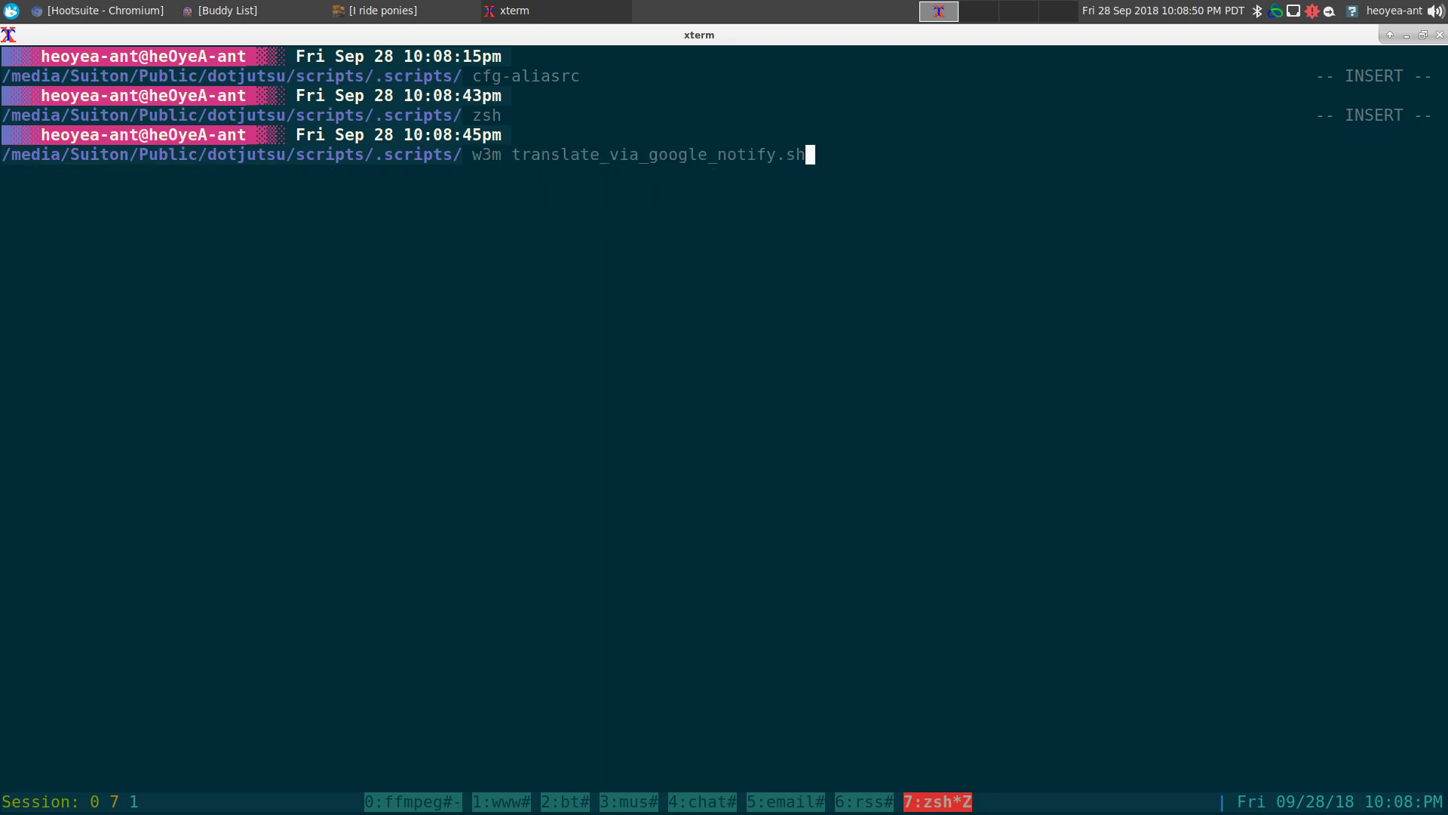
key(BackSpace)
key(BackSpace)
key(BackSpace)
key(BackSpace)
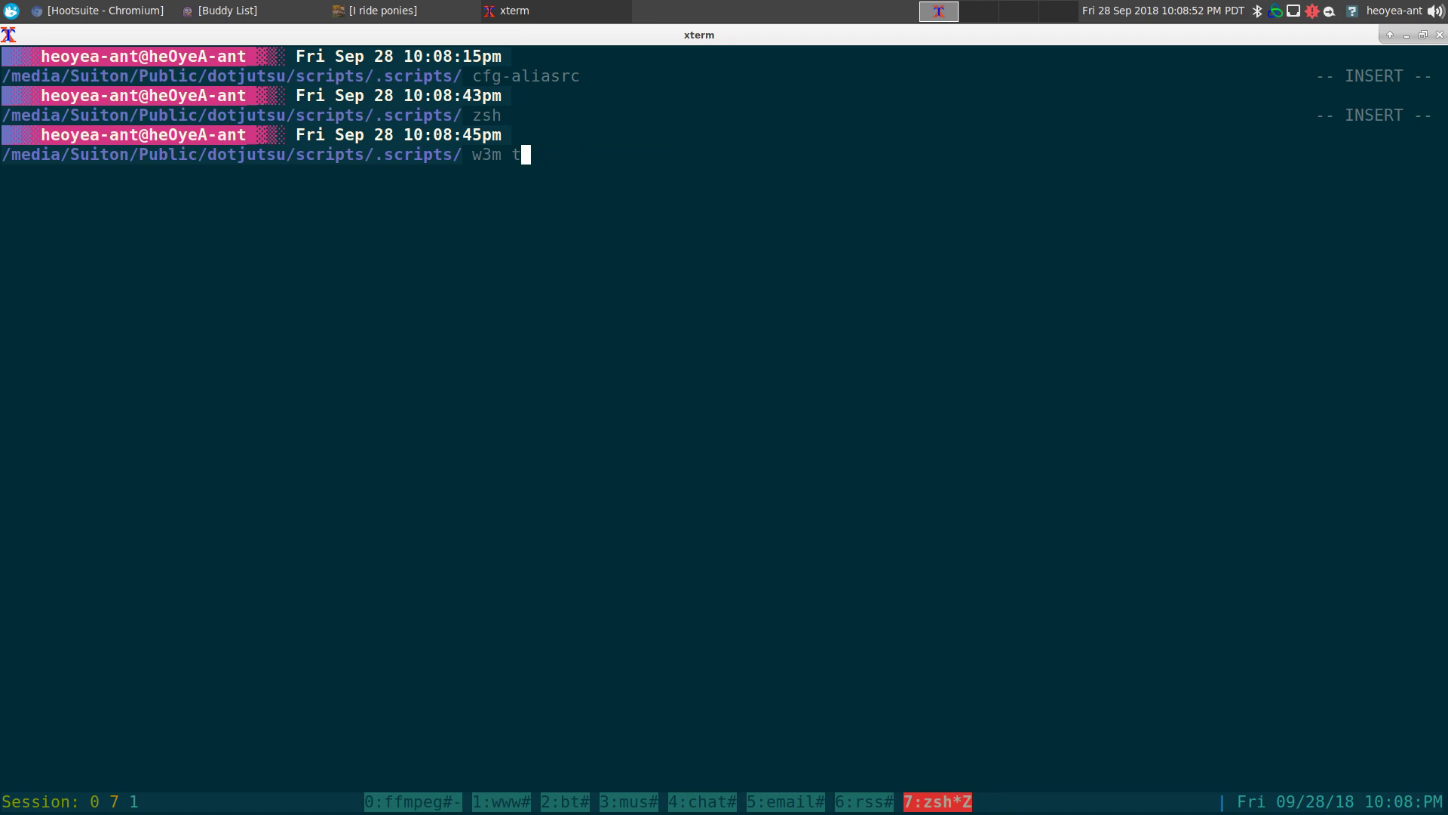
text(mount)
key(Tab)
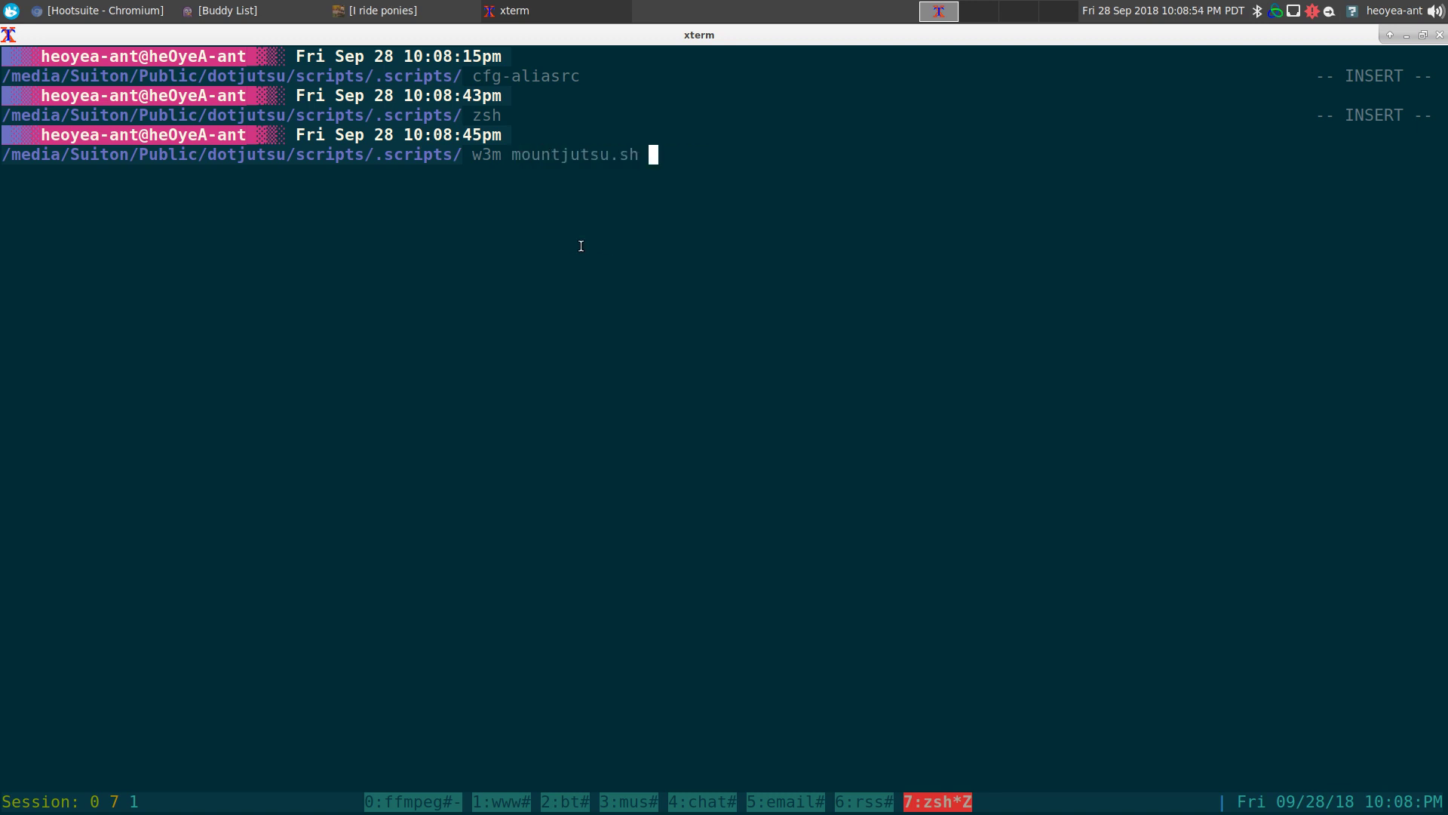
key(Return)
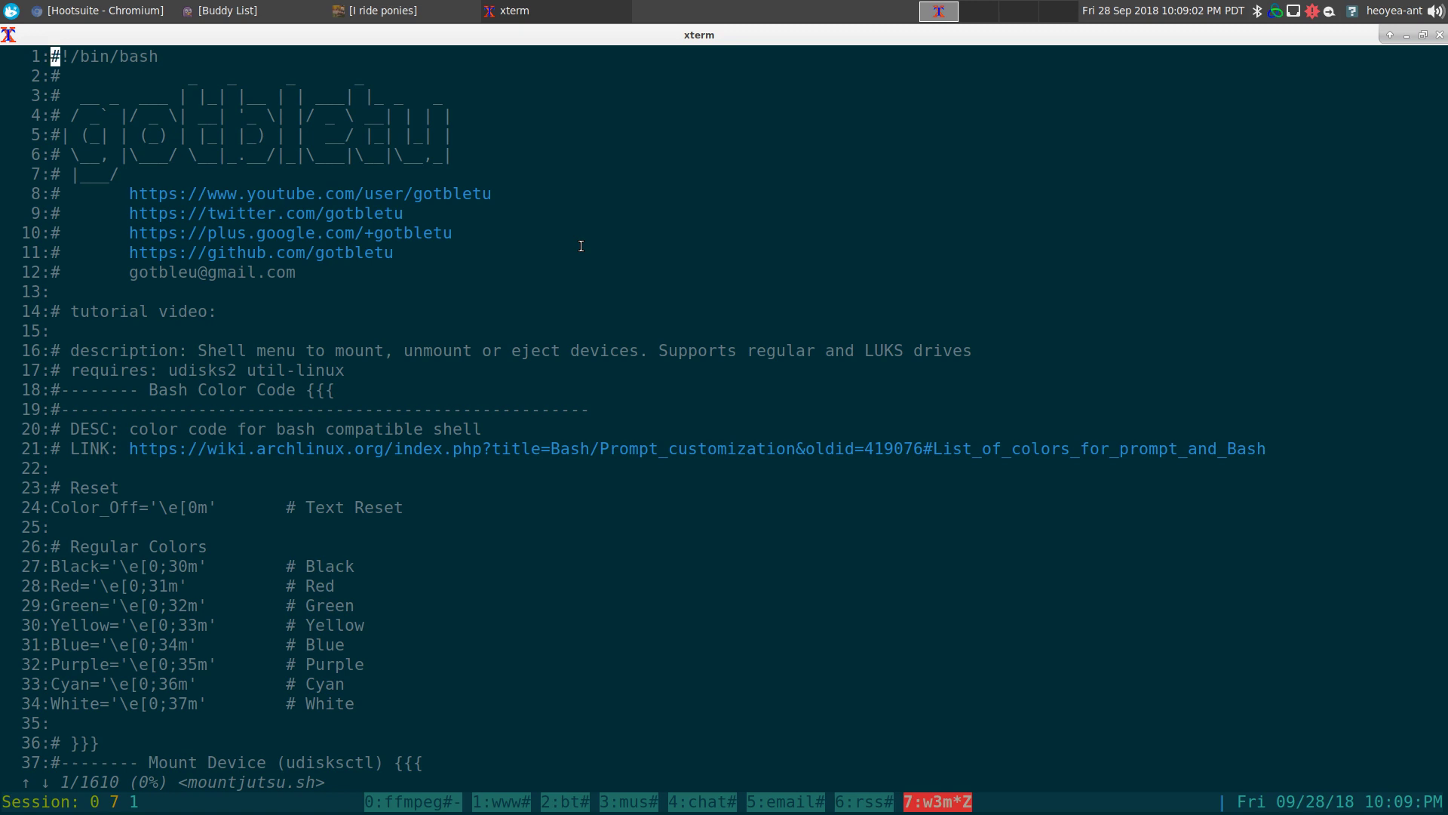
key(q)
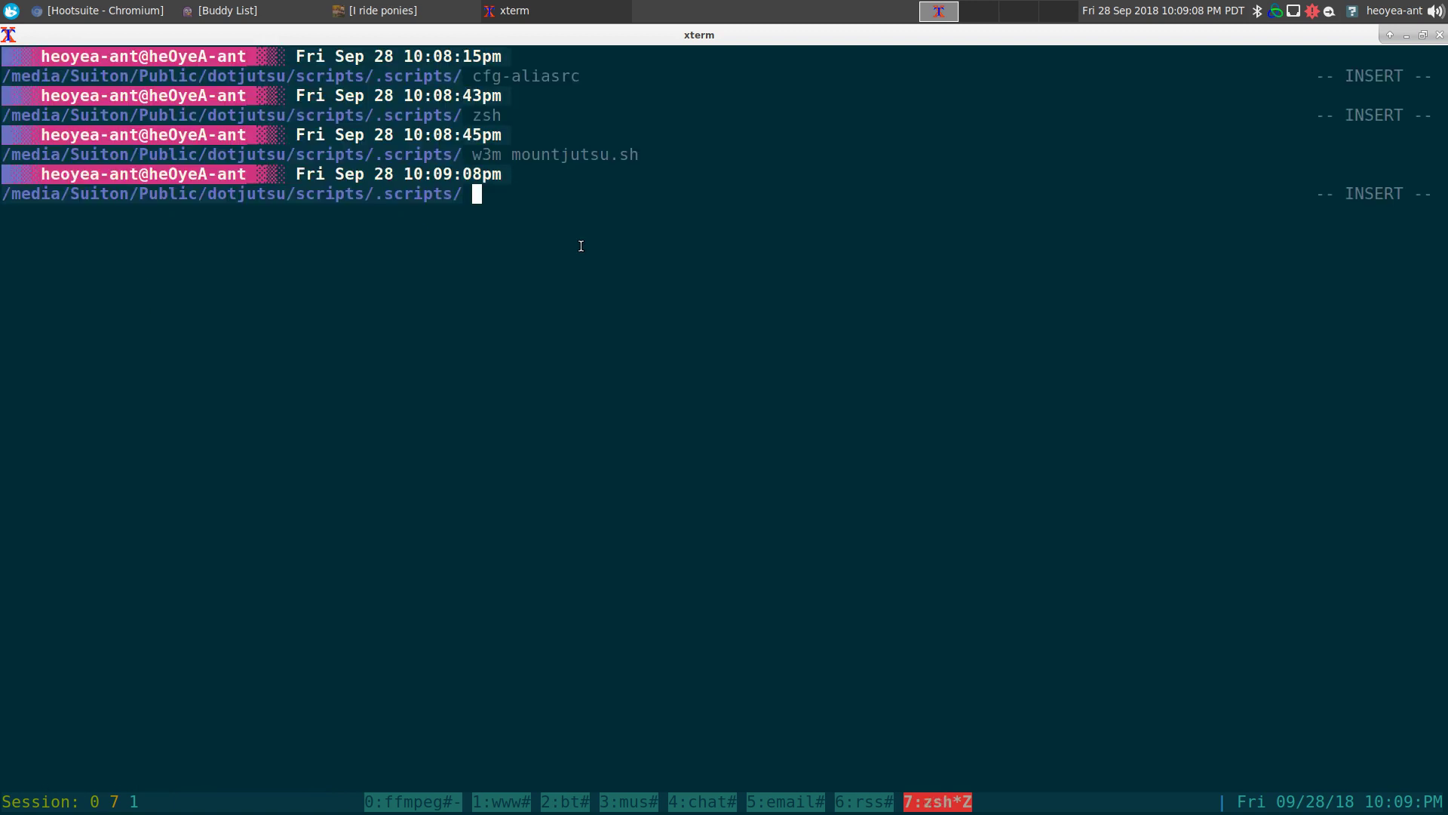